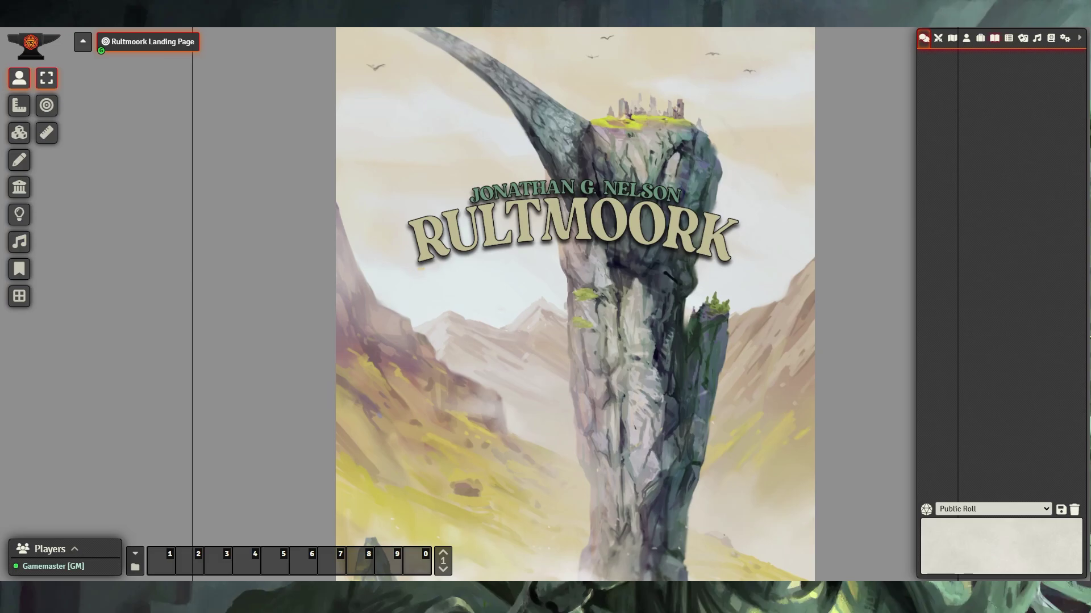
# Step: Open the Welcome To Rultmoork and Dungeon Room 1 (Entrance) journal entries and read through to section 1-3 The Entrance Corridor
pyautogui.click(994, 38)
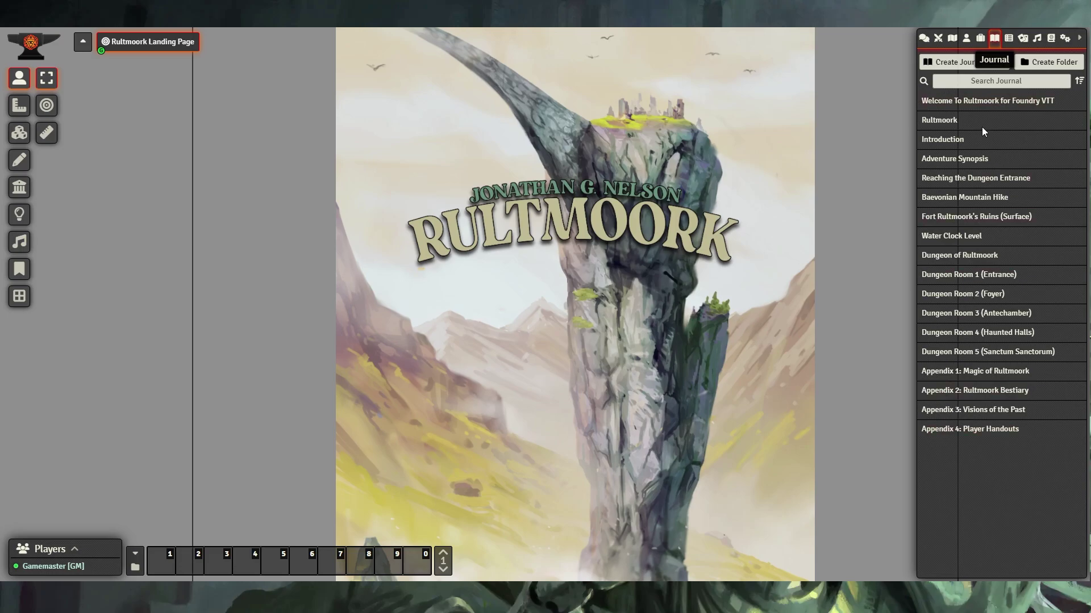
pyautogui.click(984, 105)
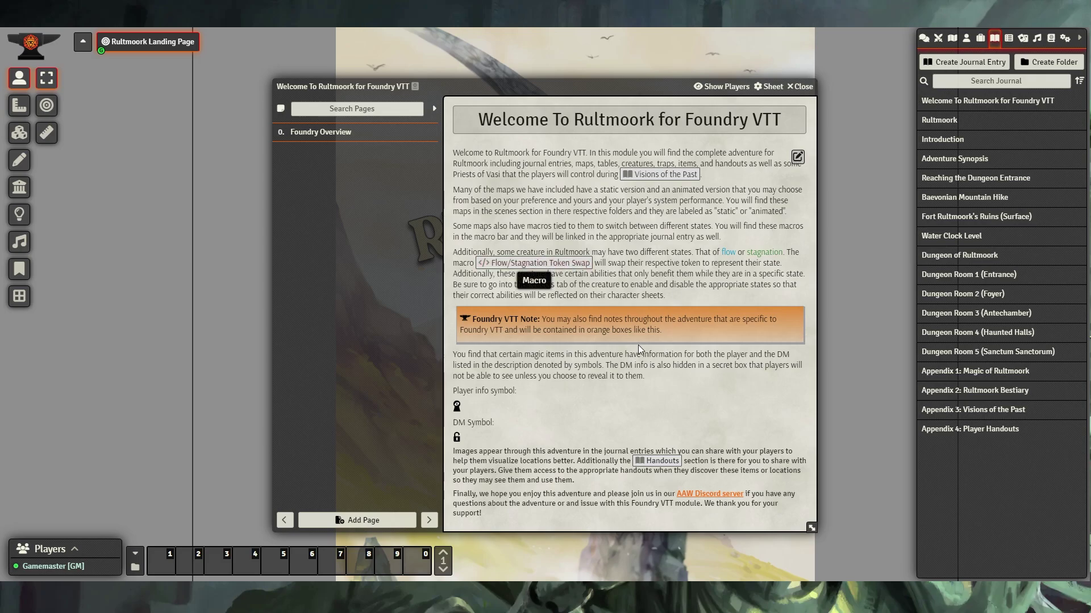
pyautogui.click(968, 274)
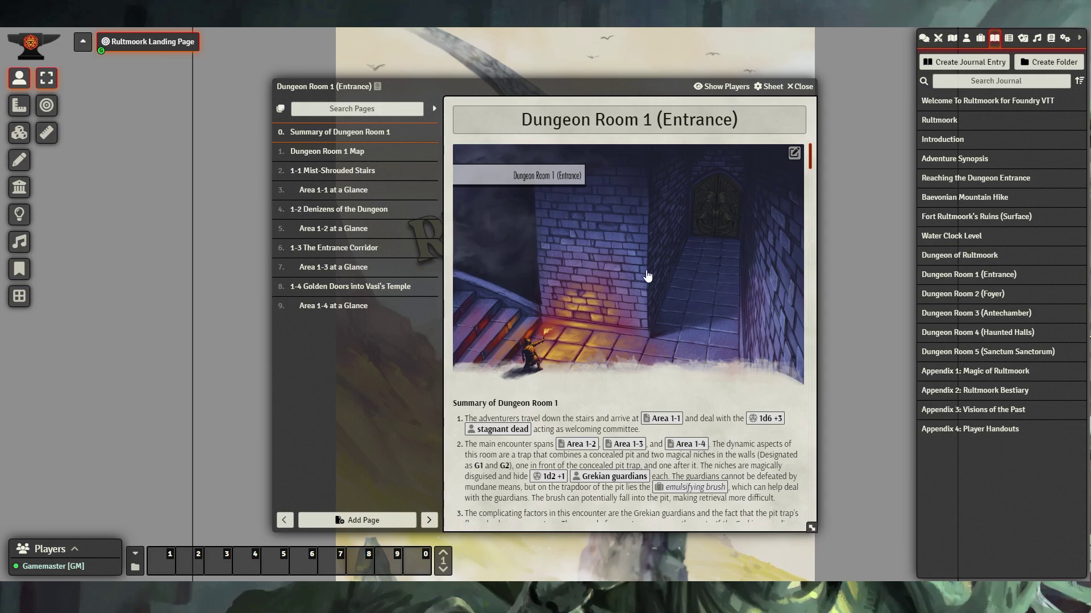
pyautogui.scroll(-2, 647, 276)
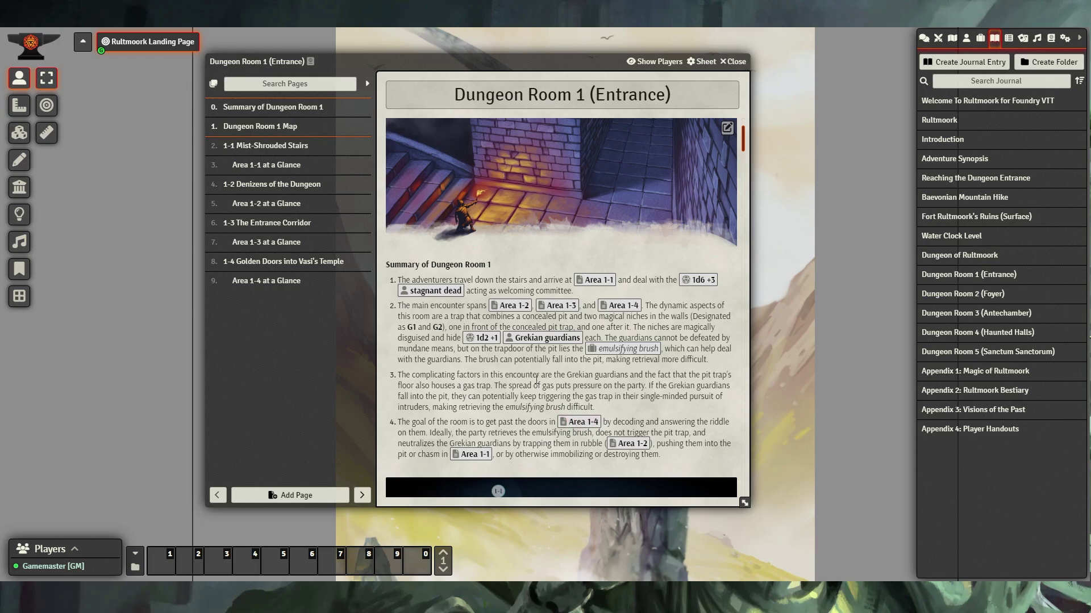
pyautogui.scroll(-10, 527, 377)
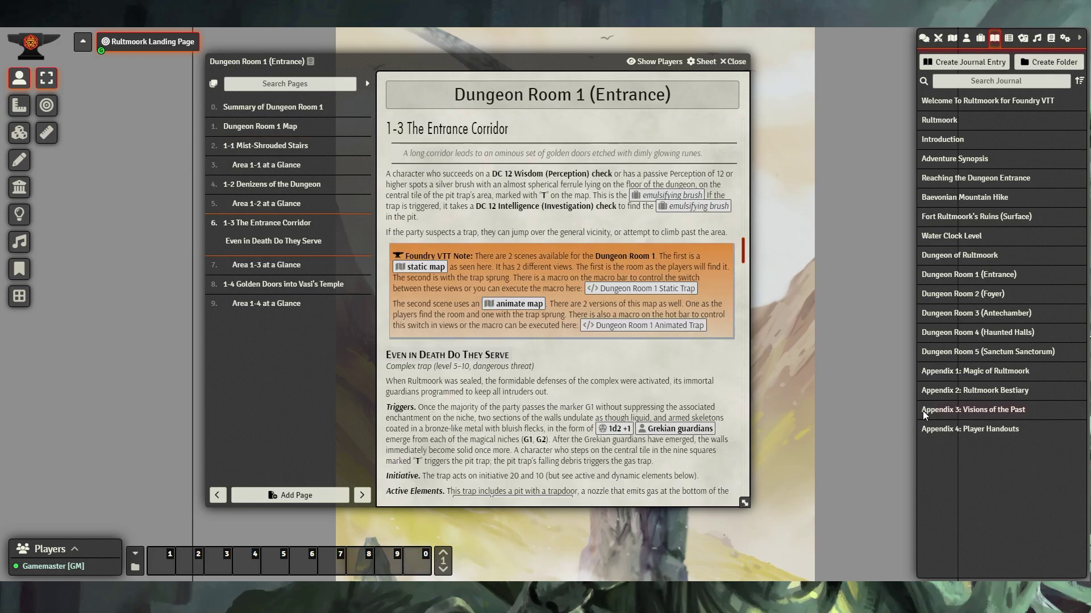
# Step: Read the Area 1-3 at a Glance page, including its Hardcore Mode adjustments
pyautogui.click(259, 271)
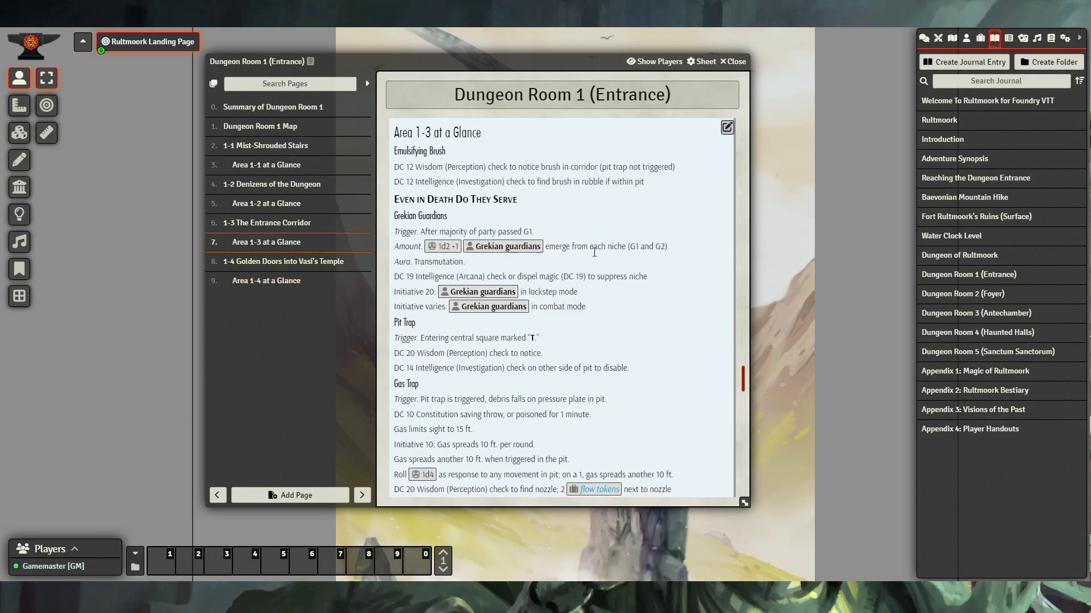
pyautogui.scroll(-5, 594, 252)
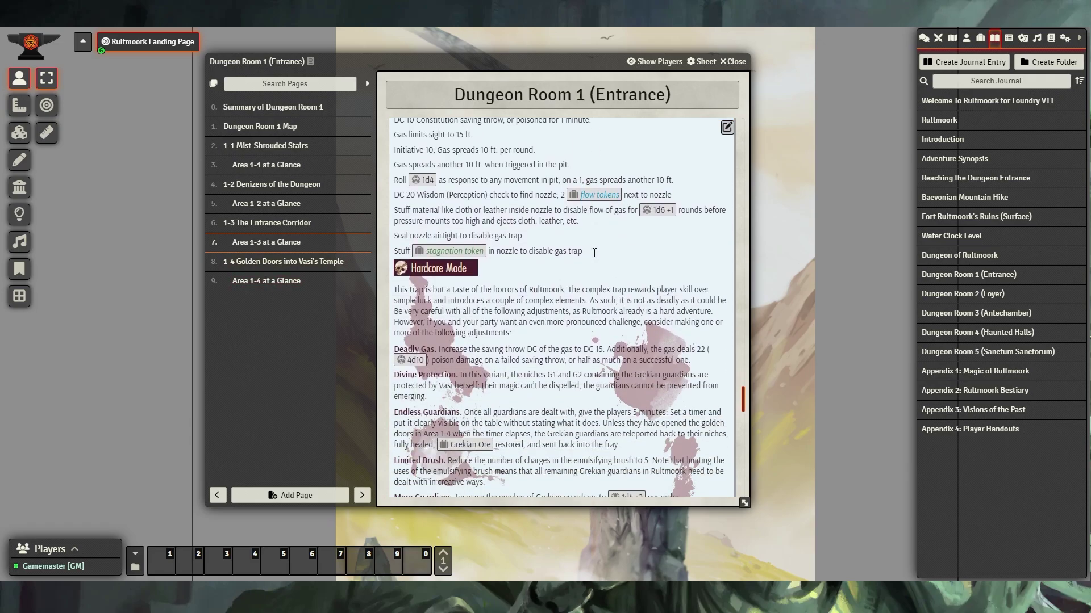
pyautogui.scroll(-2, 593, 252)
pyautogui.scroll(3, 596, 255)
pyautogui.scroll(-3, 601, 261)
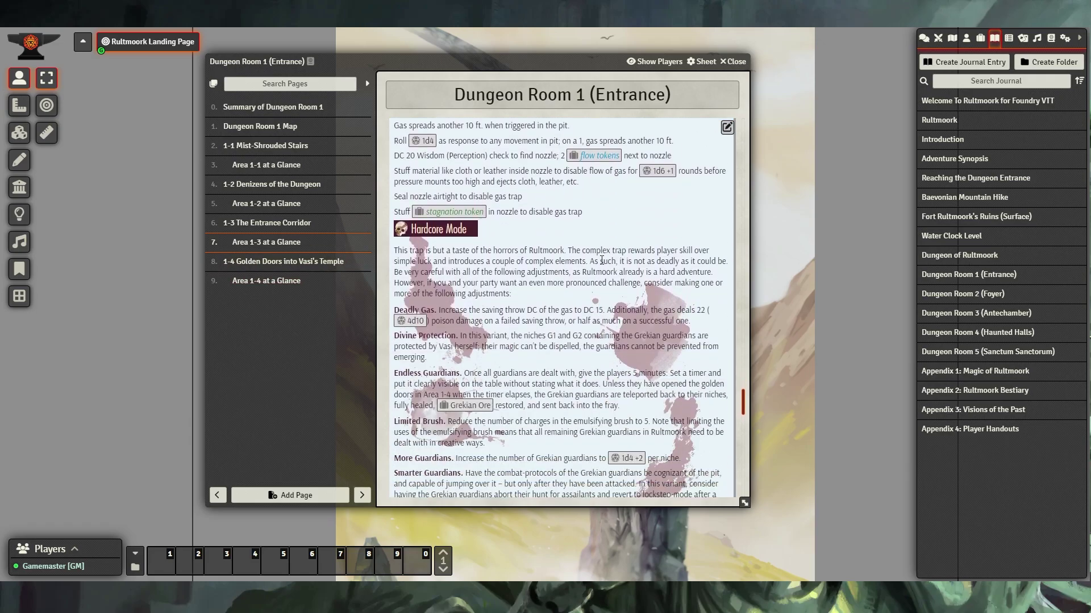
pyautogui.scroll(-1, 602, 260)
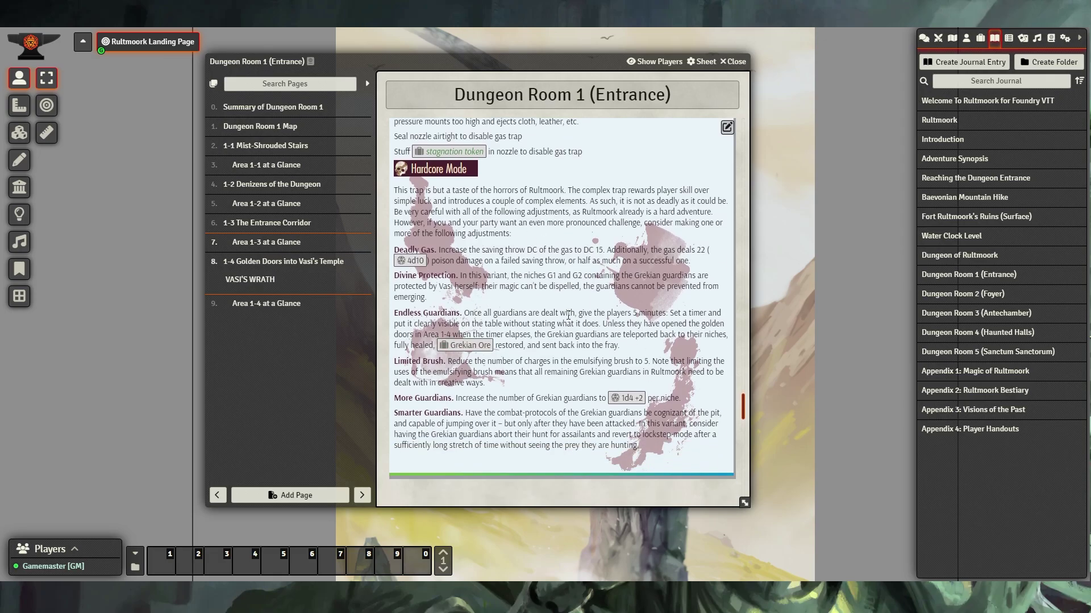
pyautogui.scroll(4, 584, 361)
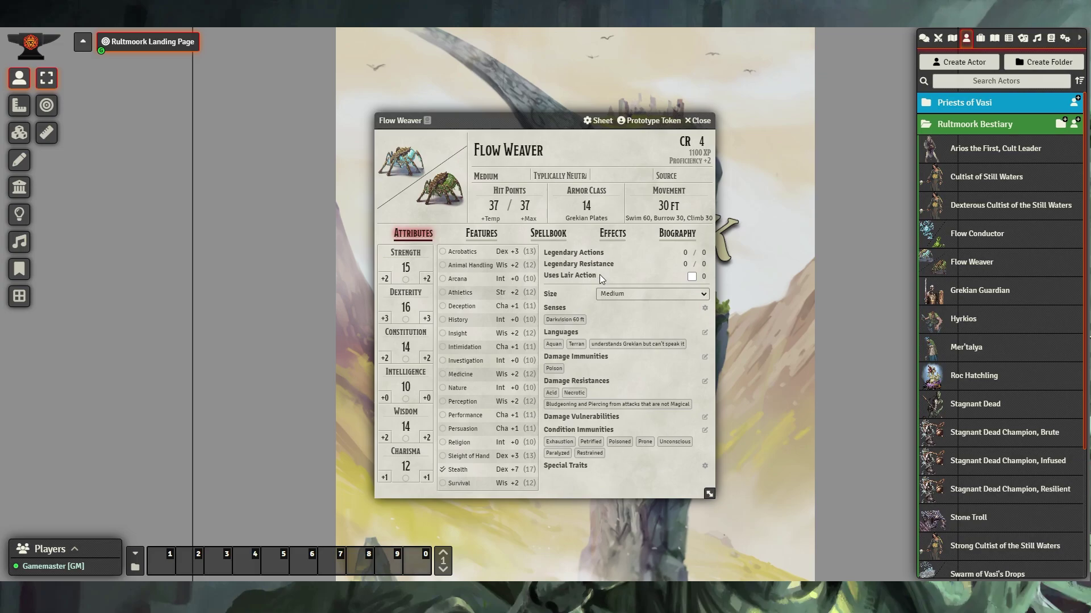
# Step: Examine the Flow Weaver's effects and its features on the creature sheet
pyautogui.click(614, 233)
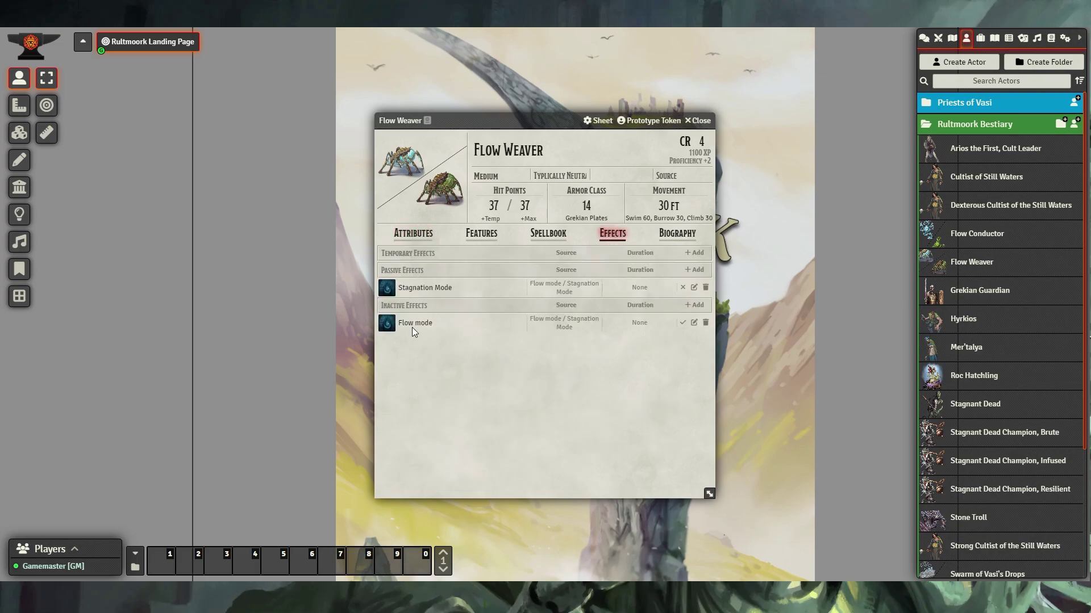
pyautogui.click(496, 234)
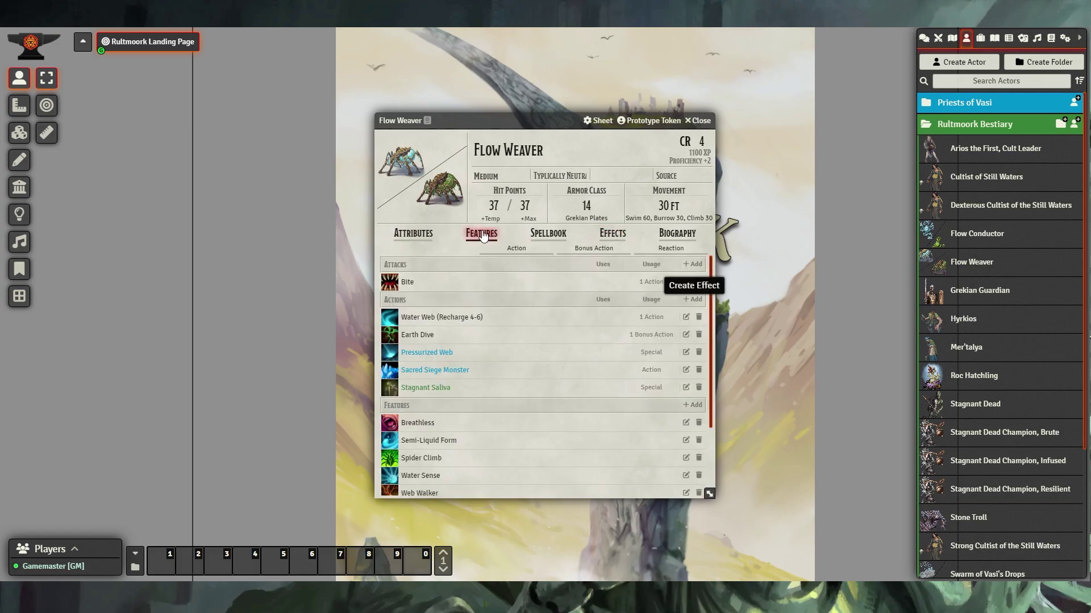
pyautogui.scroll(-2, 499, 406)
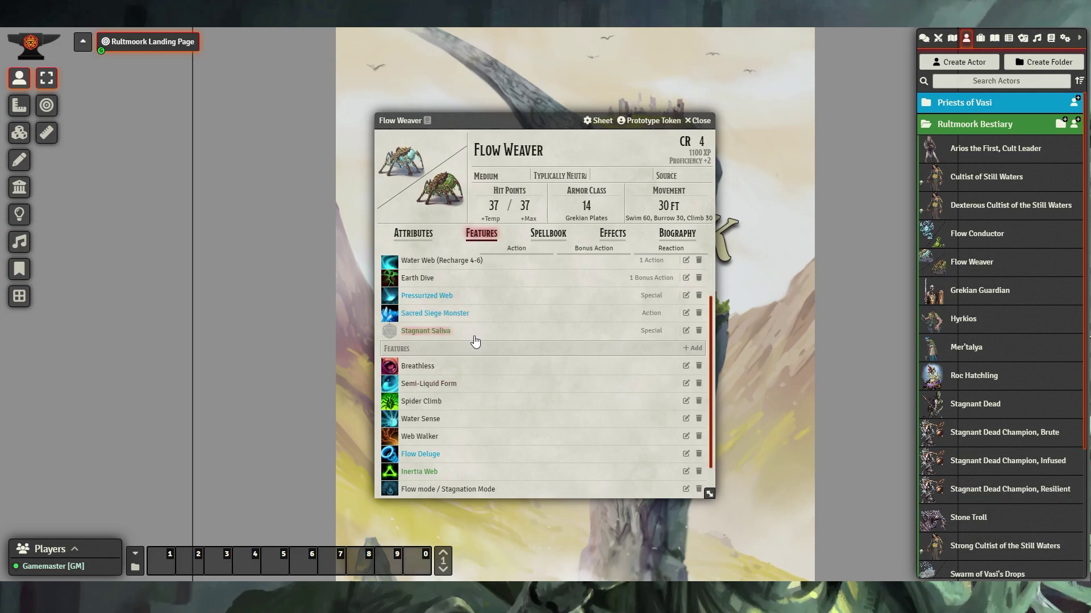
# Step: Assign the Flow/Stagnation Token Swap macro to hotbar slot 1 and close the macro directory
pyautogui.click(135, 568)
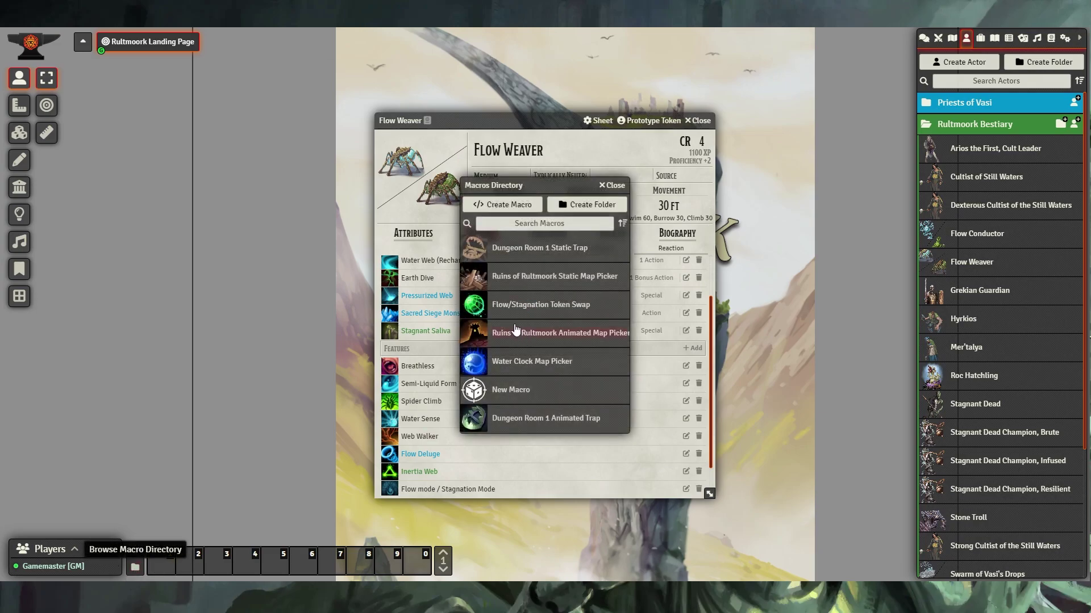
pyautogui.moveTo(551, 312); pyautogui.dragTo(538, 318)
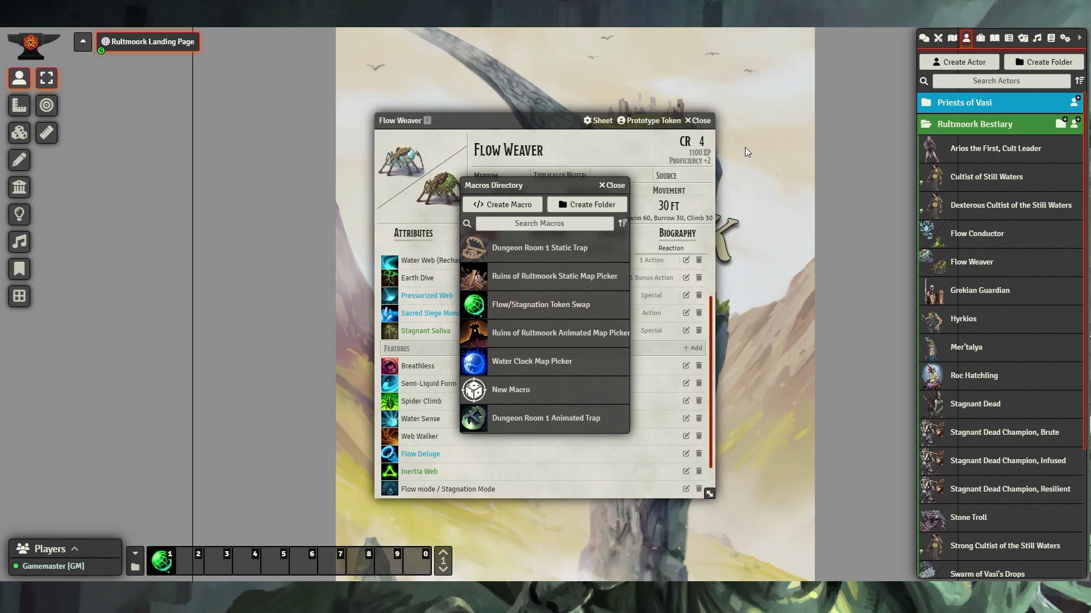
pyautogui.click(612, 186)
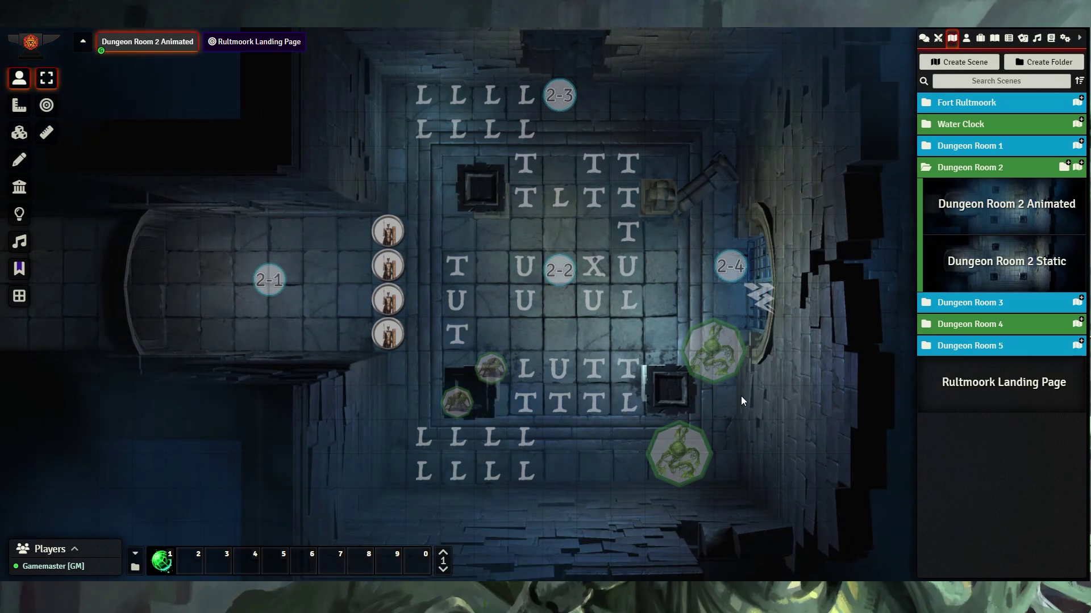
# Step: Swap the green stagnation token just below area 2-4 to its flow version with the Flow/Stagnation Token Swap macro
pyautogui.rightClick(735, 366)
pyautogui.click(760, 332)
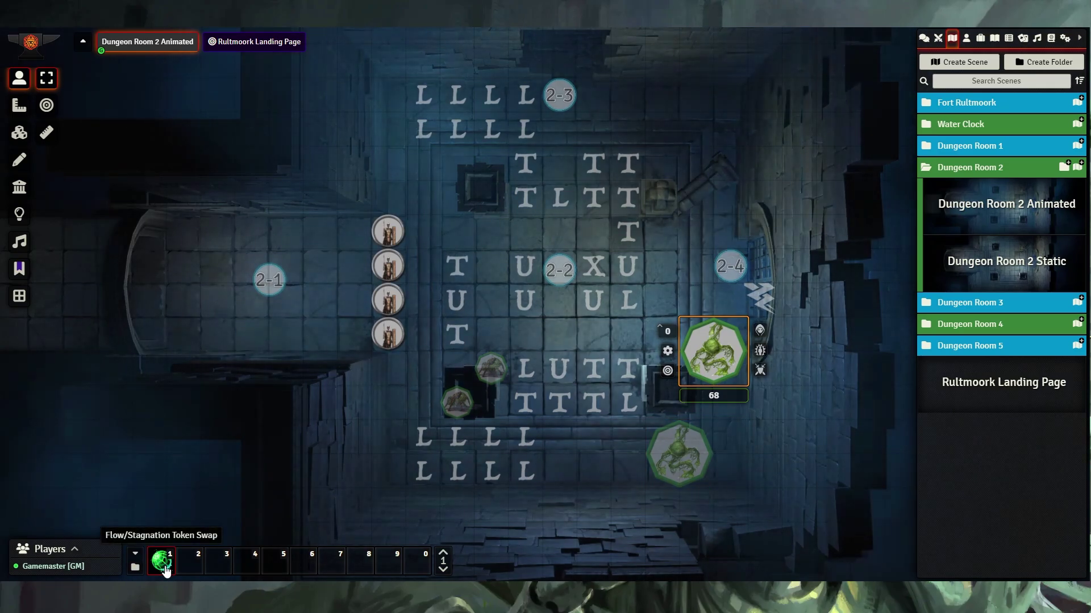
pyautogui.click(165, 570)
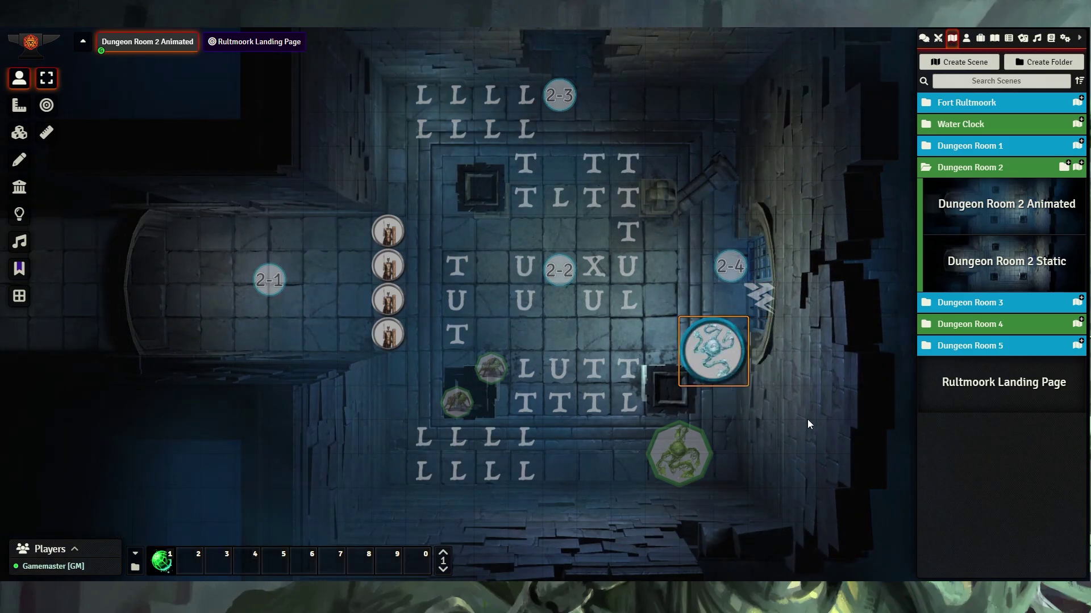
# Step: On the swapped Flow Conductor token's sheet, disable the Stagnation Mode effect and enable the Flow mode effect
pyautogui.doubleClick(715, 372)
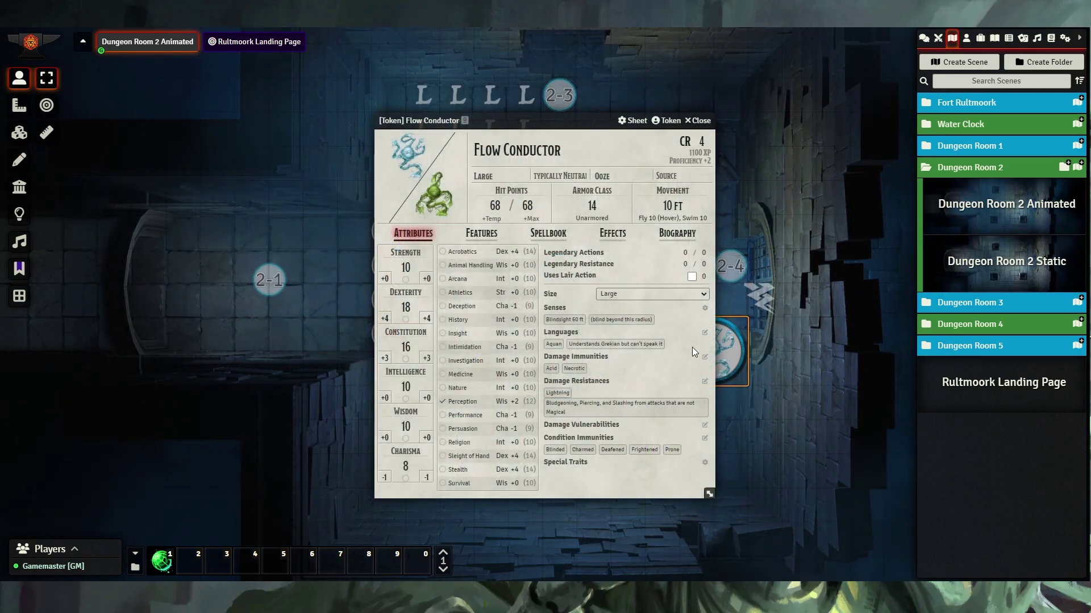
pyautogui.click(612, 234)
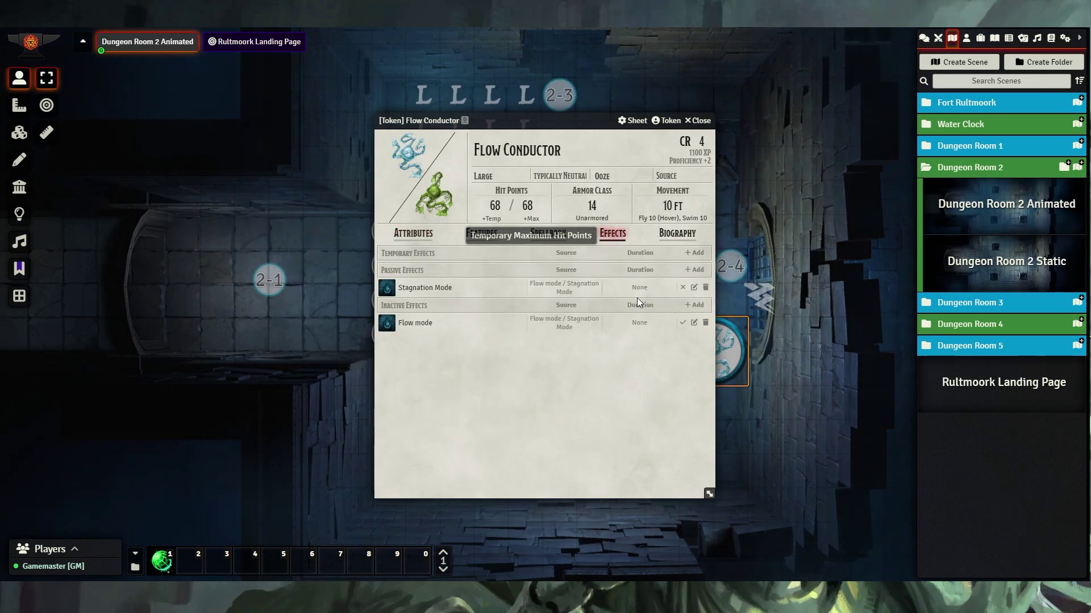
pyautogui.click(682, 288)
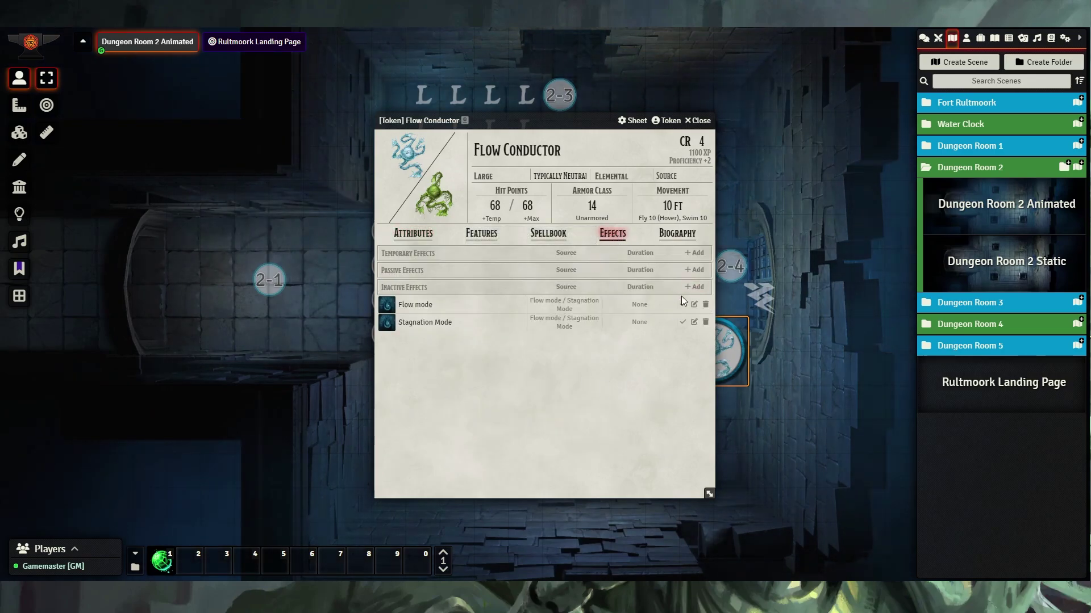
pyautogui.click(682, 305)
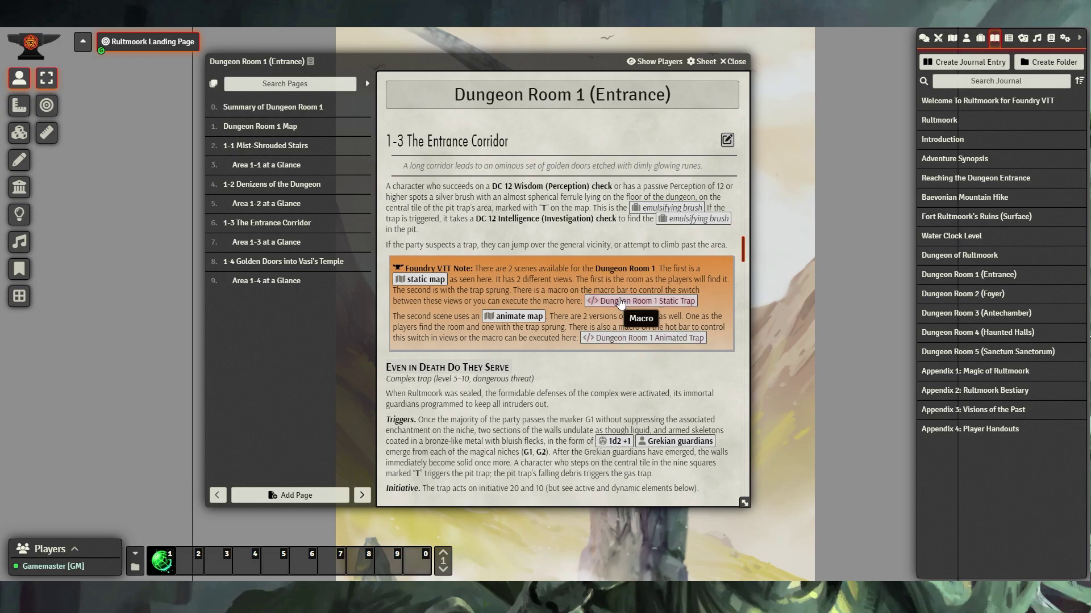
pyautogui.click(628, 340)
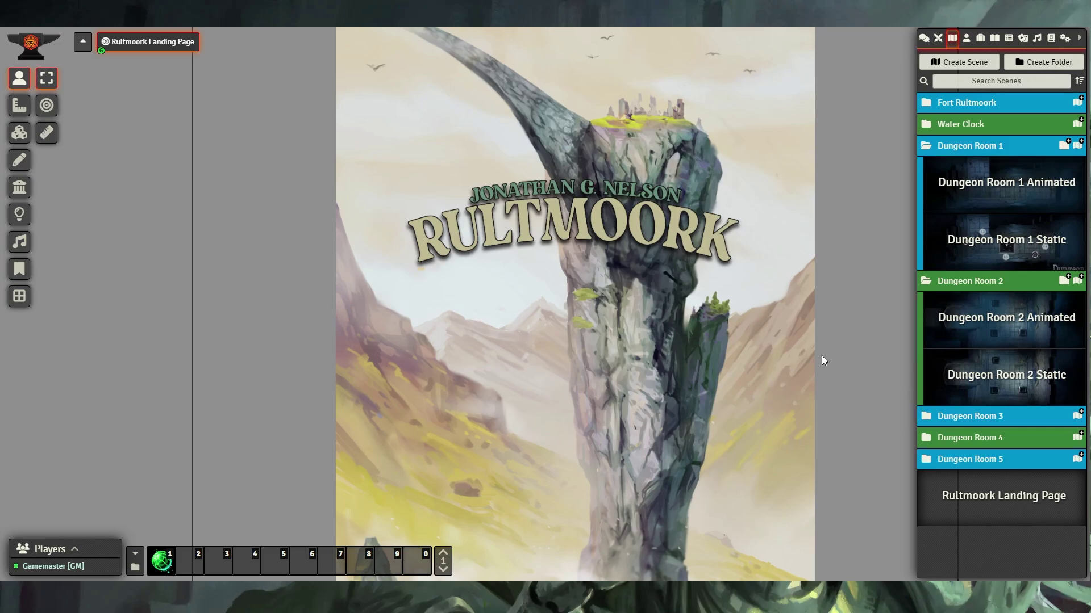
# Step: View the Dungeon Room 2 Animated scene and examine its whole map
pyautogui.rightClick(980, 328)
pyautogui.click(964, 356)
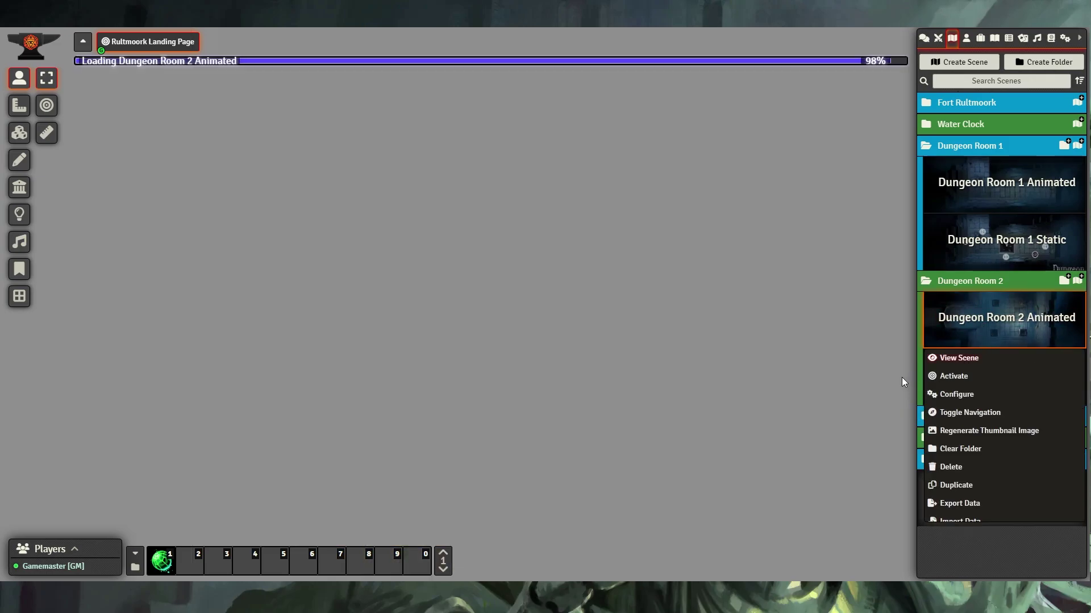
pyautogui.scroll(-5, 630, 350)
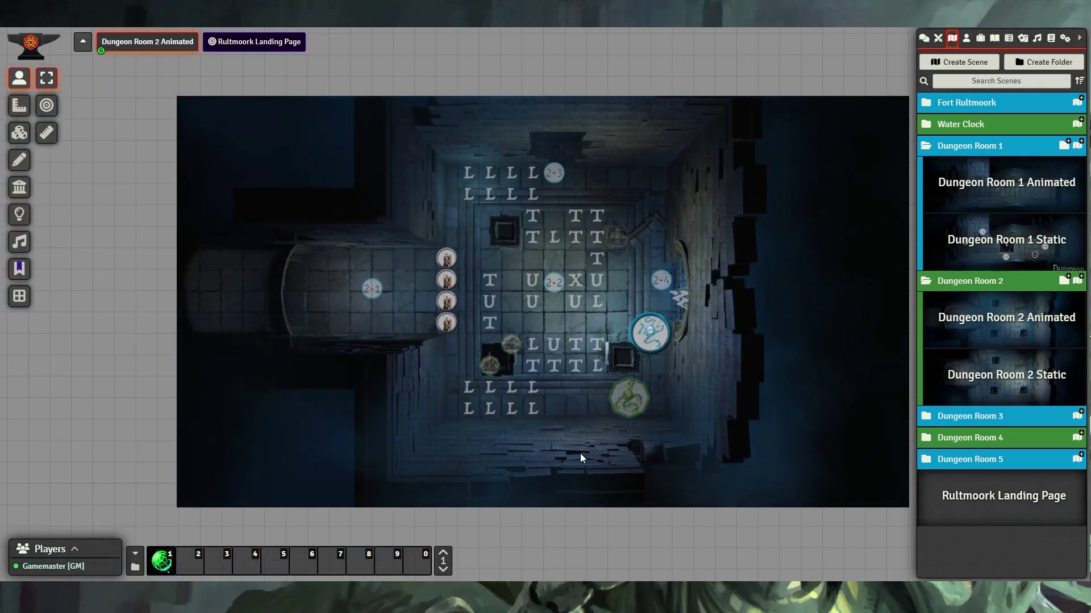
pyautogui.scroll(3, 669, 333)
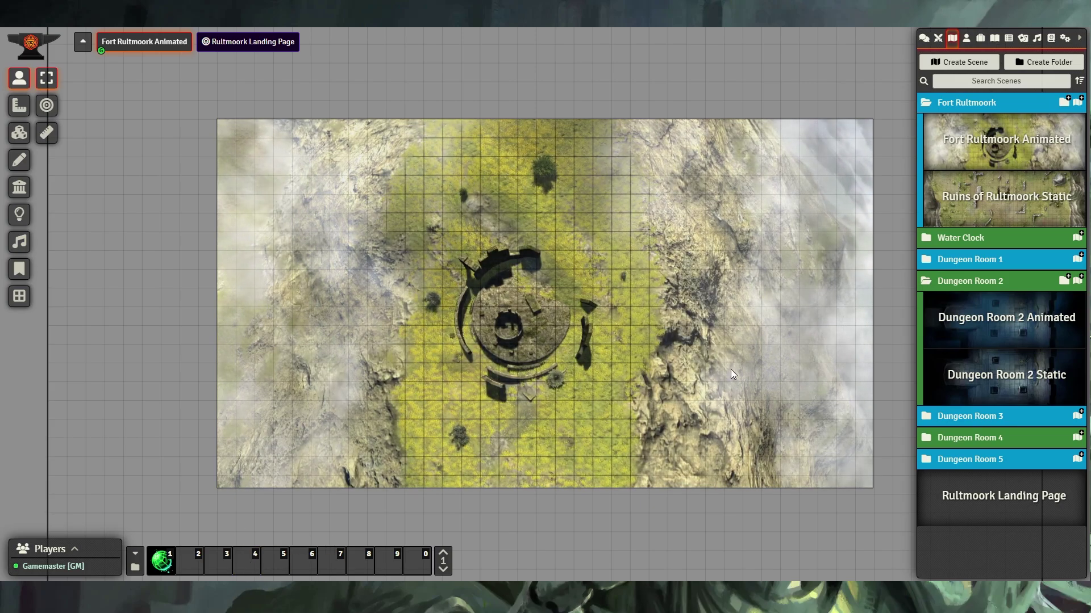
# Step: Assign the Ruins of Rultmoork Animated Map Picker macro to hotbar slot 2 and close the macro directory
pyautogui.click(157, 567)
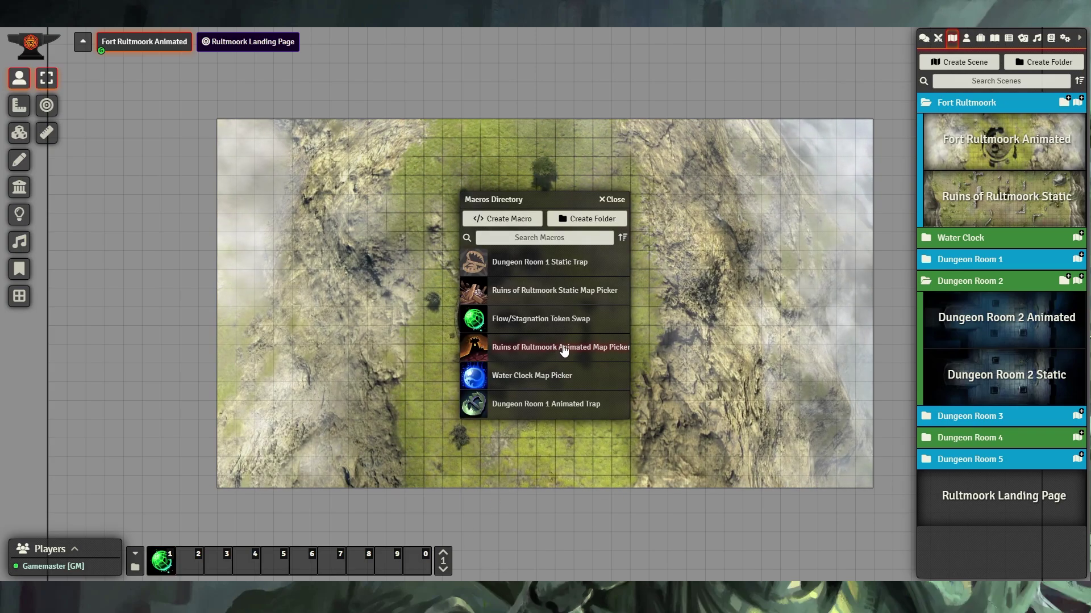
pyautogui.moveTo(563, 351); pyautogui.dragTo(190, 560)
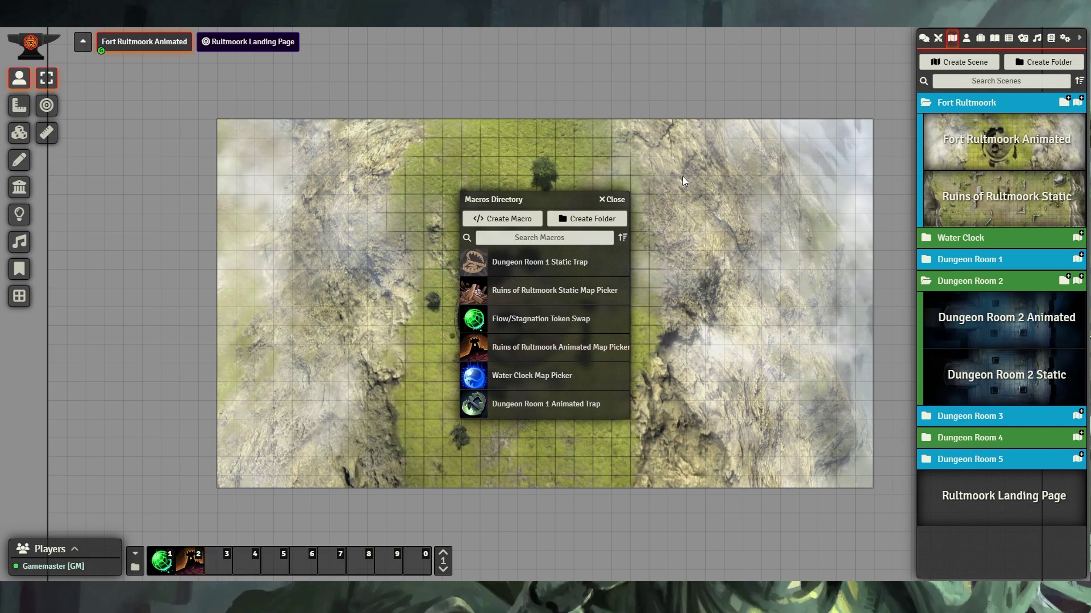
pyautogui.click(188, 565)
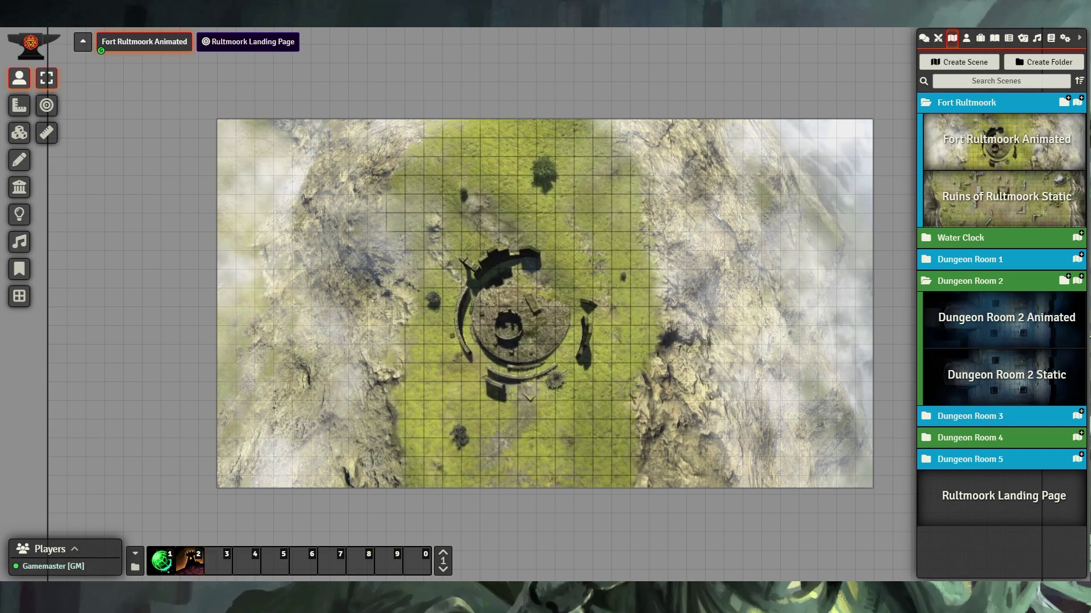
# Step: Use the animated map picker macro to switch the Fort Rultmoork map to Night No Torches and then Night With Torches
pyautogui.click(186, 568)
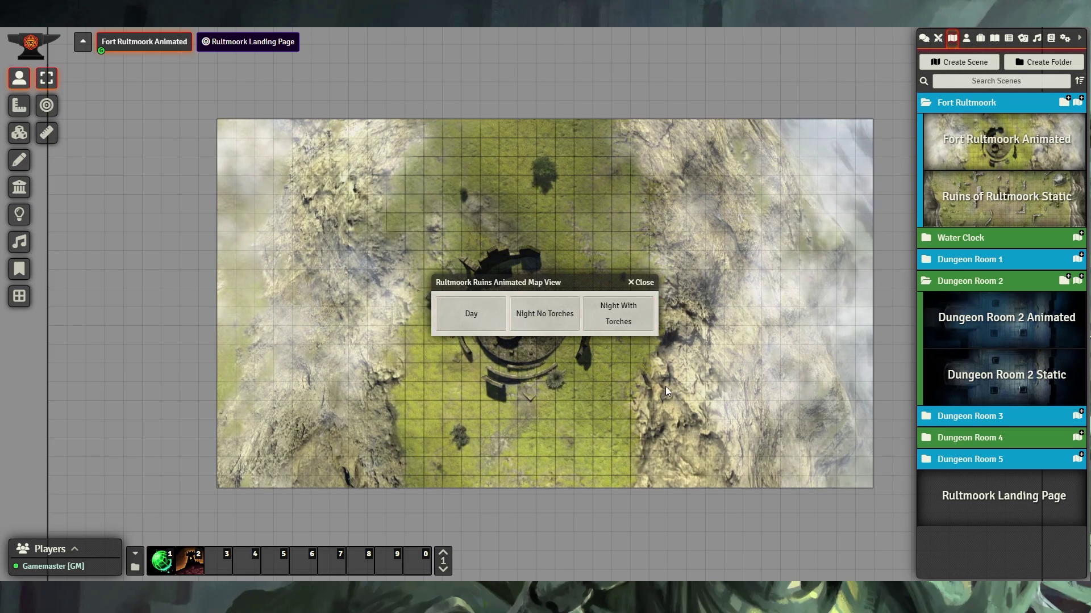
pyautogui.click(553, 321)
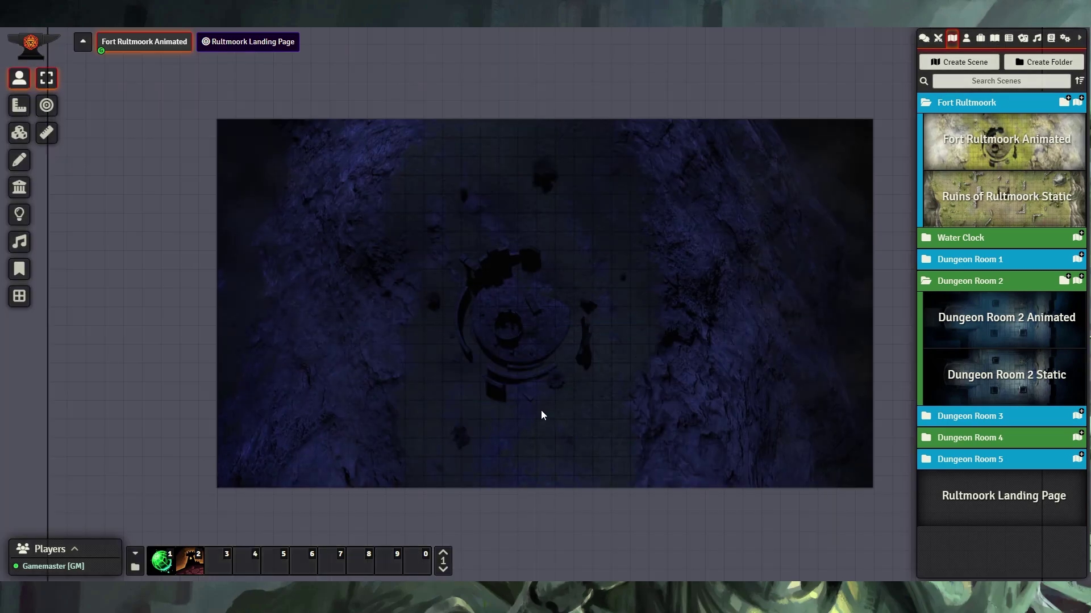
pyautogui.click(189, 562)
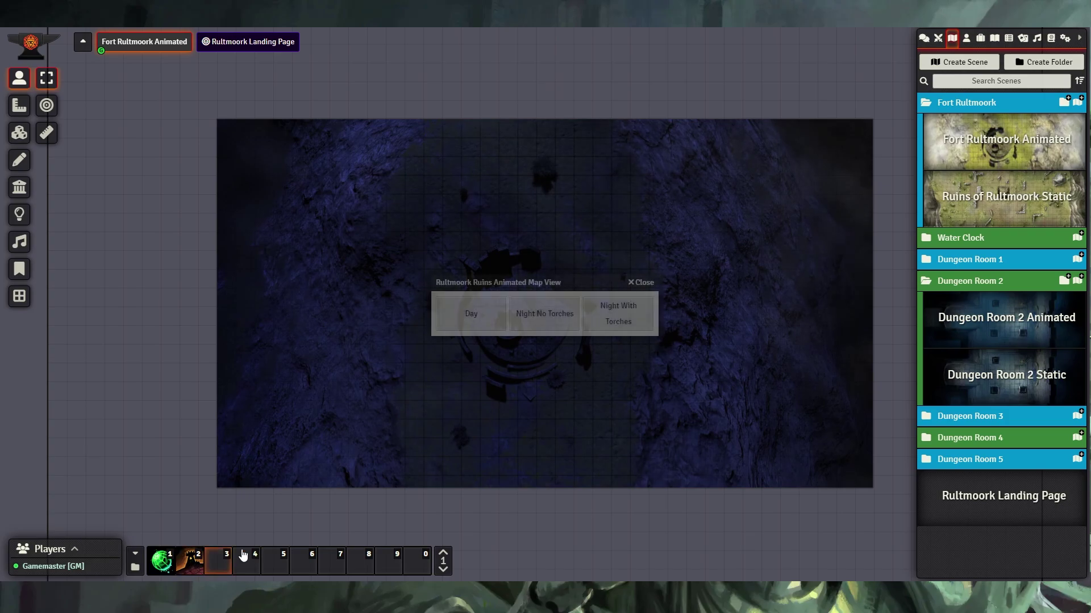
pyautogui.click(639, 323)
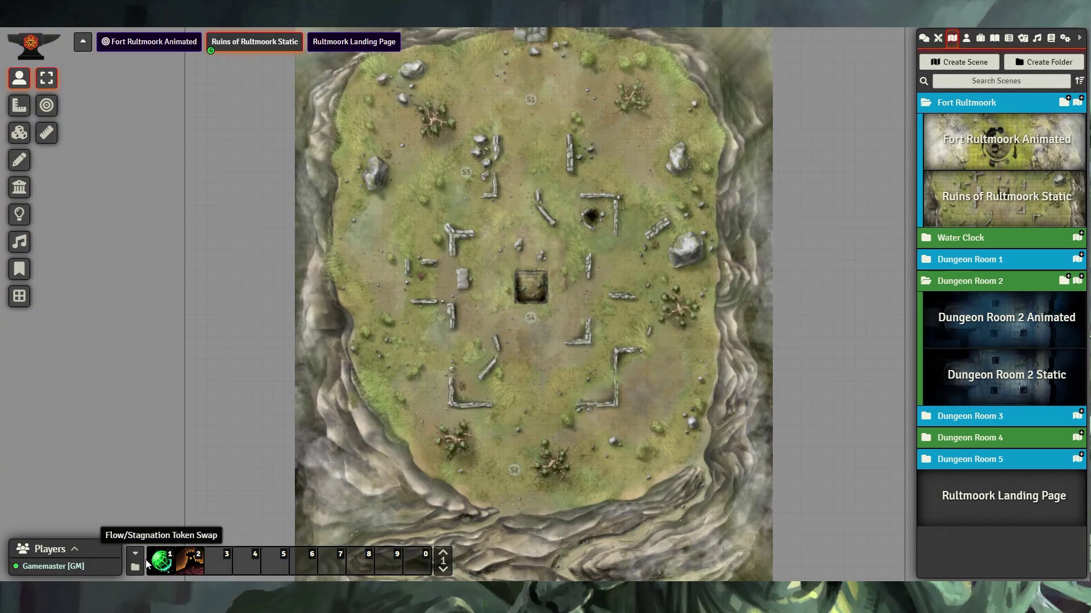
# Step: Assign the Ruins of Rultmoork Static Map Picker macro to hotbar slot 3 and close the macro directory
pyautogui.click(135, 568)
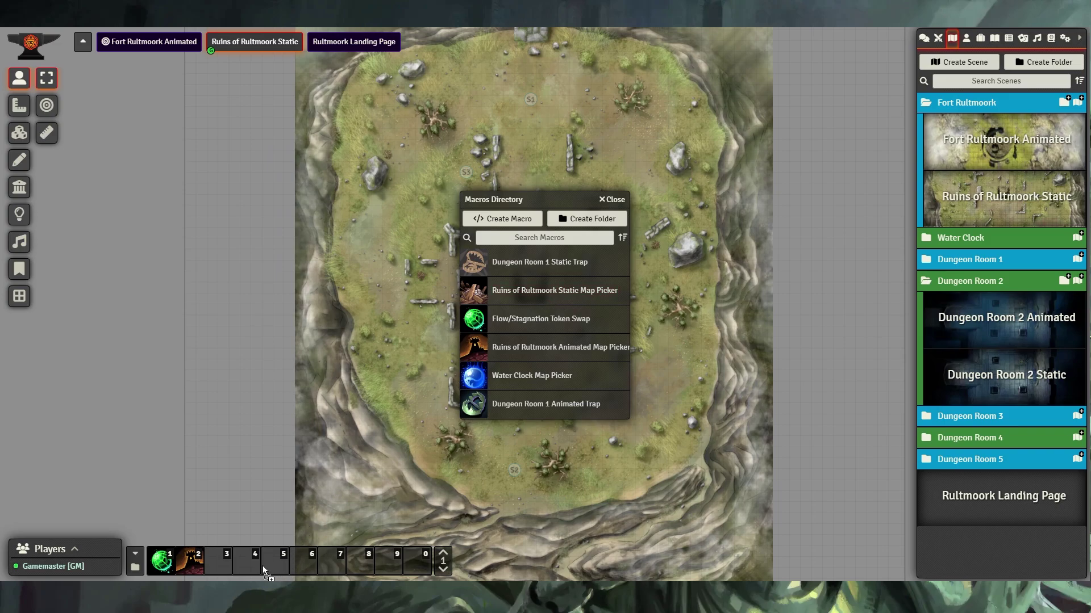
pyautogui.click(622, 196)
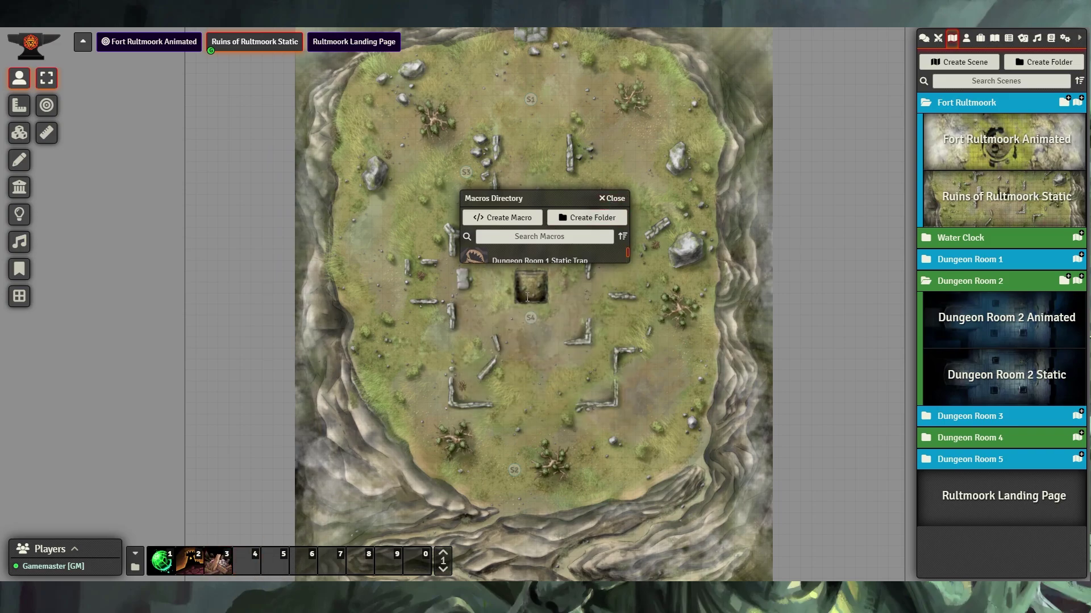
# Step: Use the static map picker macro to switch the Ruins of Rultmoork map to Day Stairs Dug Out and then Night Stairs Caved In
pyautogui.click(216, 566)
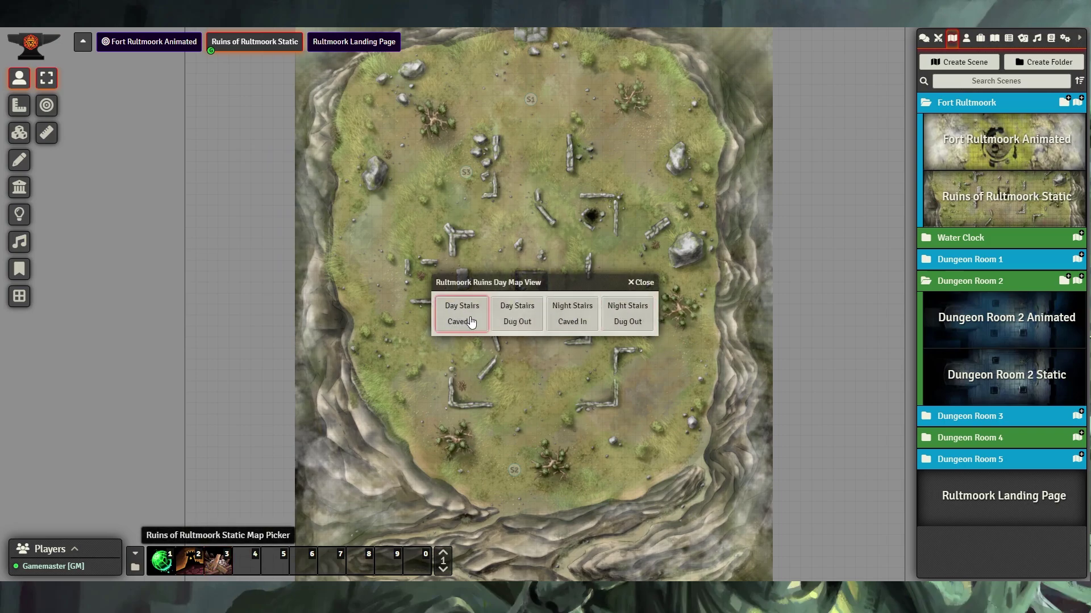
pyautogui.moveTo(534, 285); pyautogui.dragTo(299, 272)
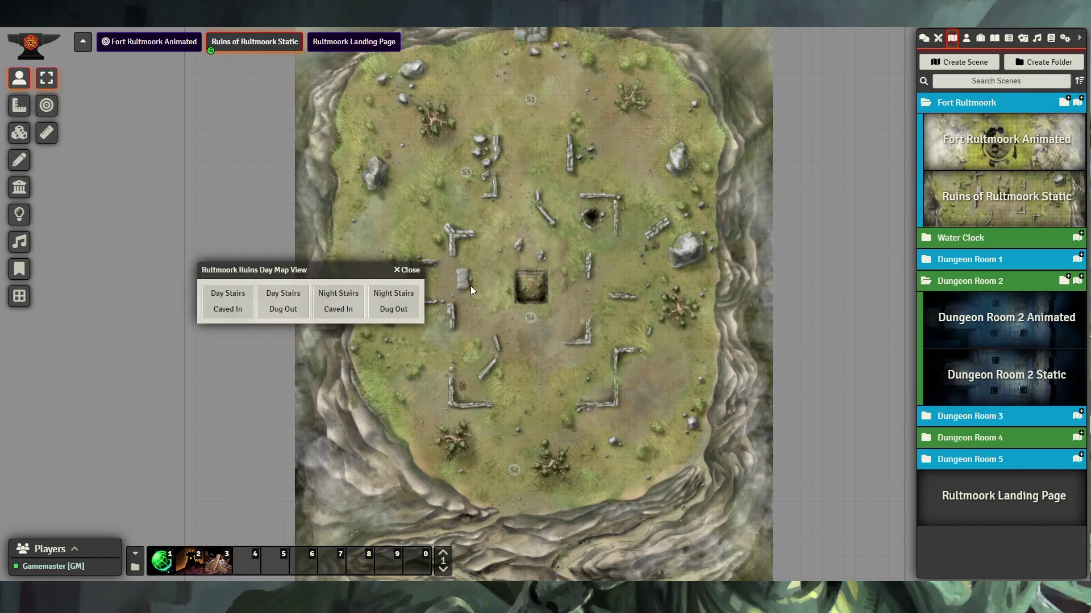
pyautogui.click(289, 316)
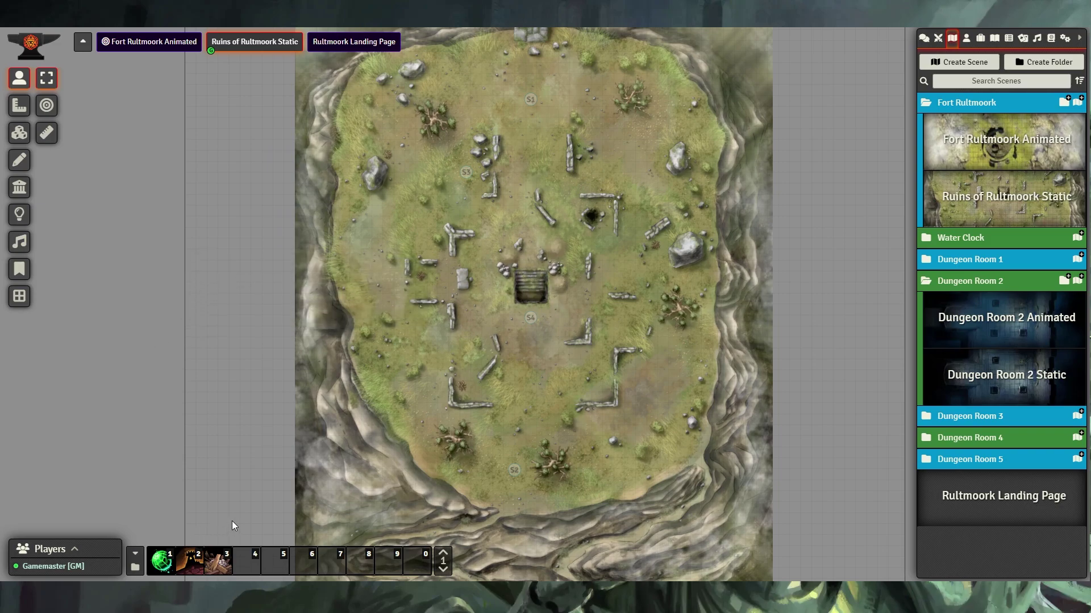
pyautogui.click(219, 561)
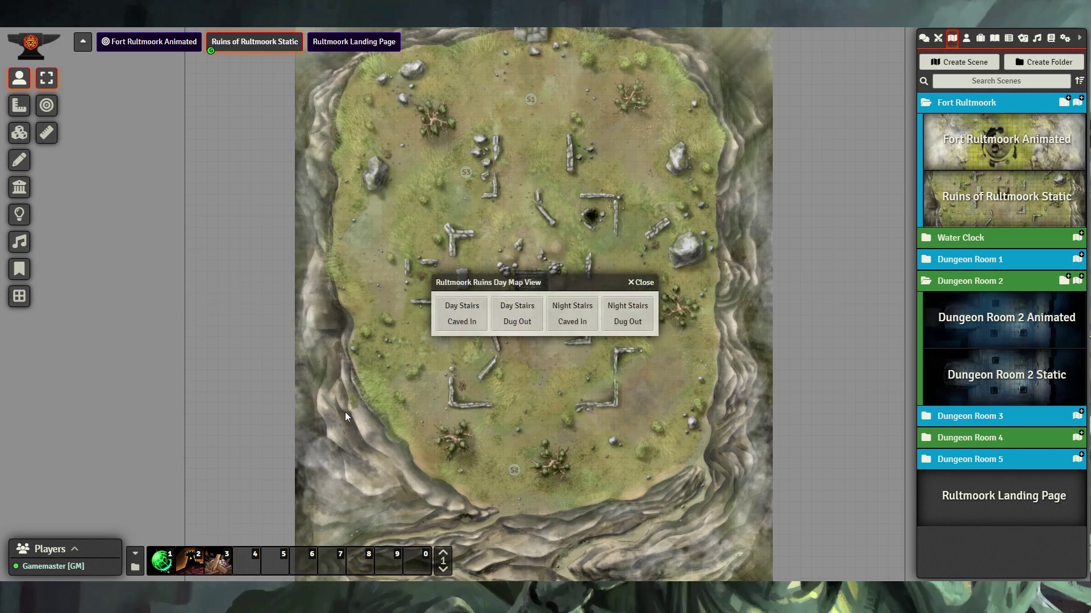
pyautogui.click(590, 332)
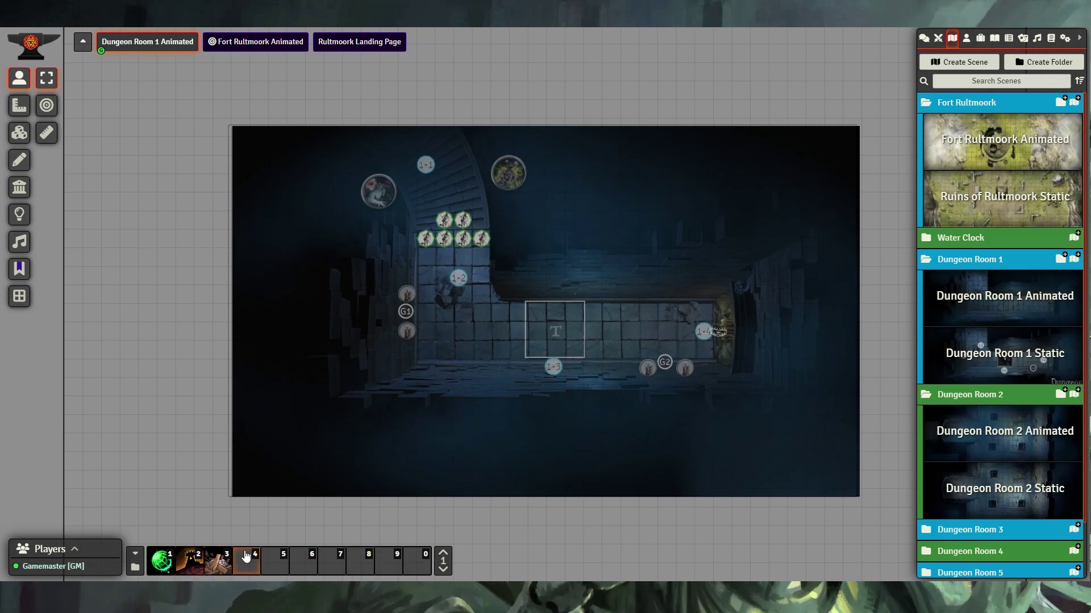
# Step: Assign the Dungeon Room 1 Animated Trap macro to hotbar slot 4 and run it to set the room's trap to Trap Sprung
pyautogui.click(135, 568)
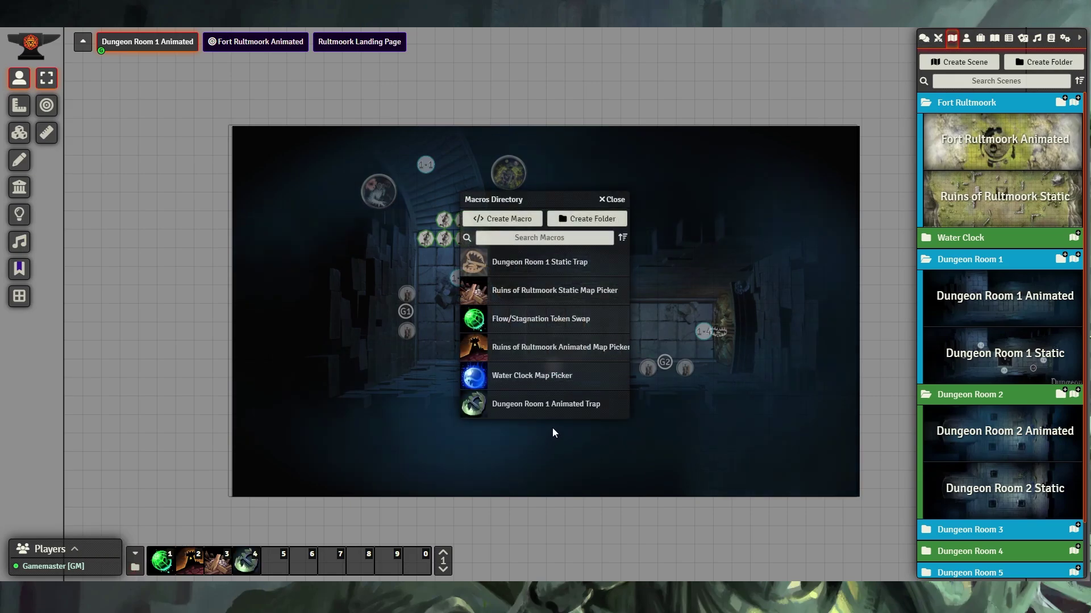
pyautogui.click(620, 203)
pyautogui.click(246, 561)
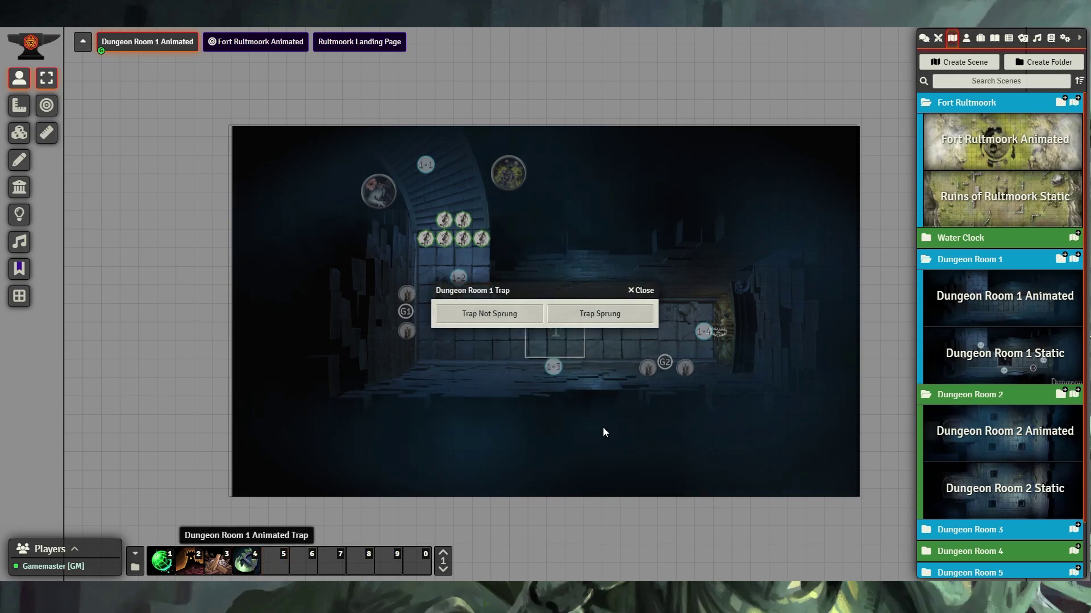
pyautogui.click(582, 313)
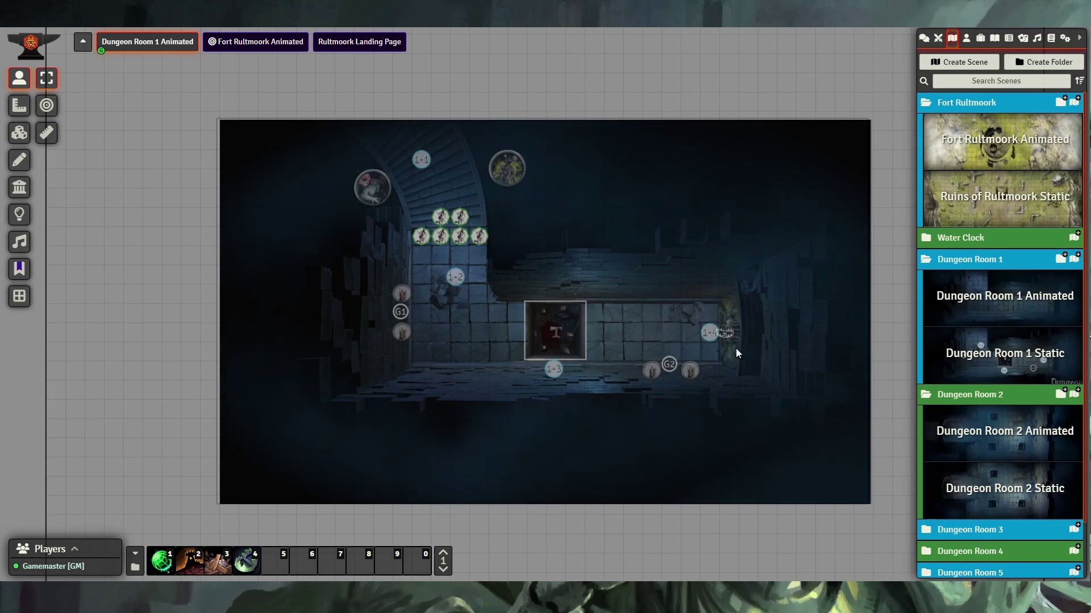
# Step: Open the Vasi's Wrath trap token's sheet and read its Trigger, Effect and Countermeasures features
pyautogui.doubleClick(727, 335)
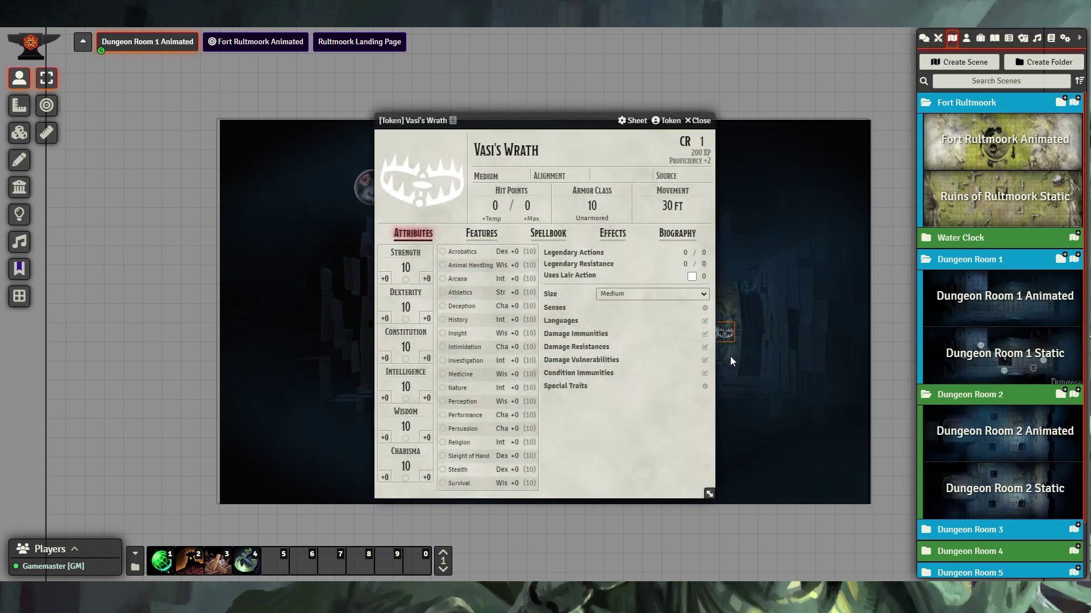
pyautogui.click(481, 234)
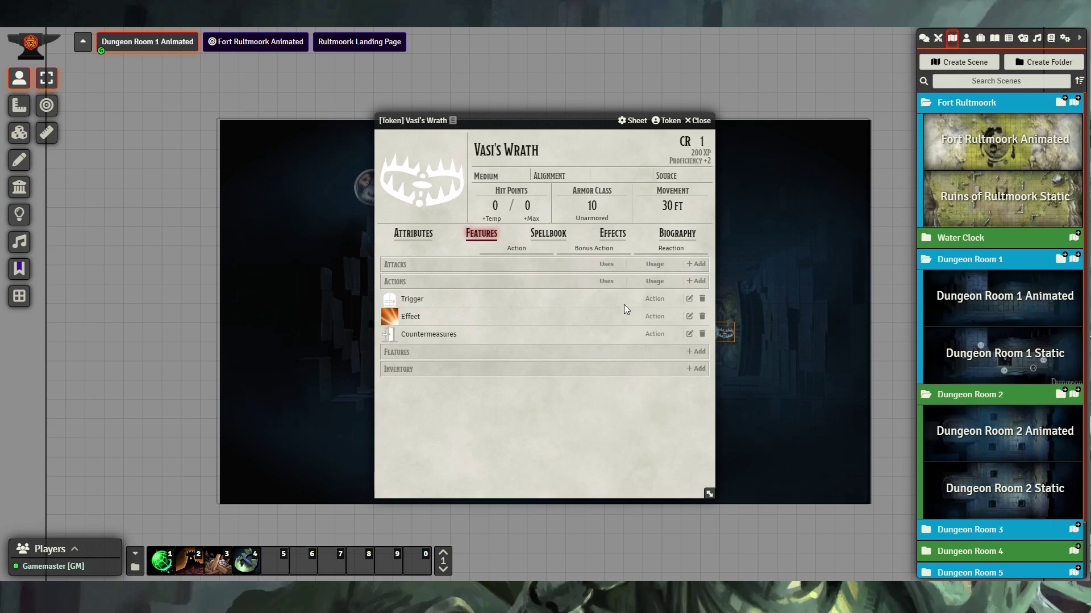
pyautogui.click(511, 299)
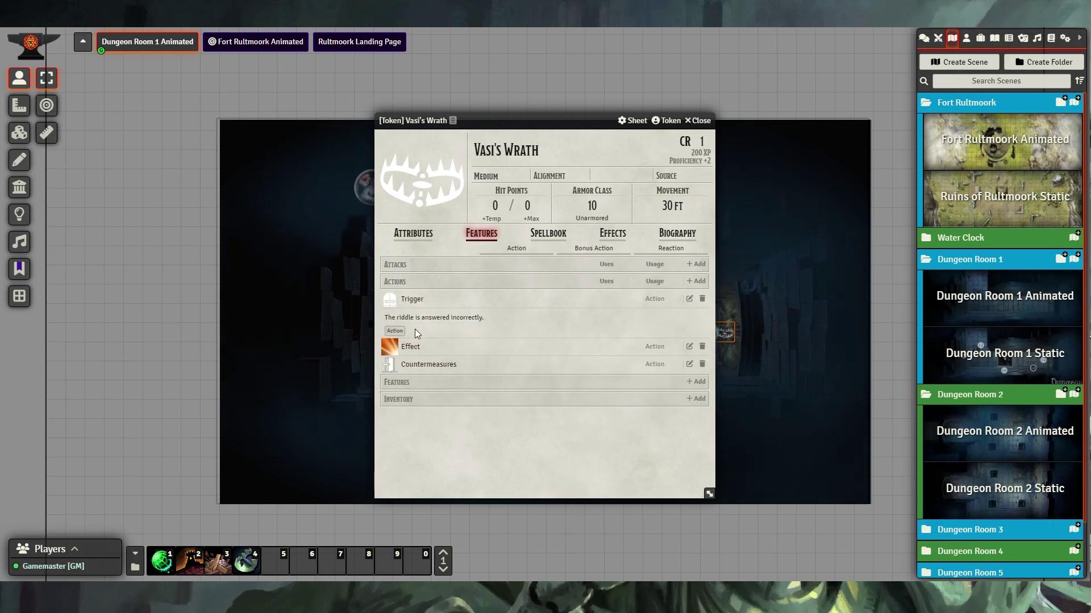
pyautogui.click(469, 347)
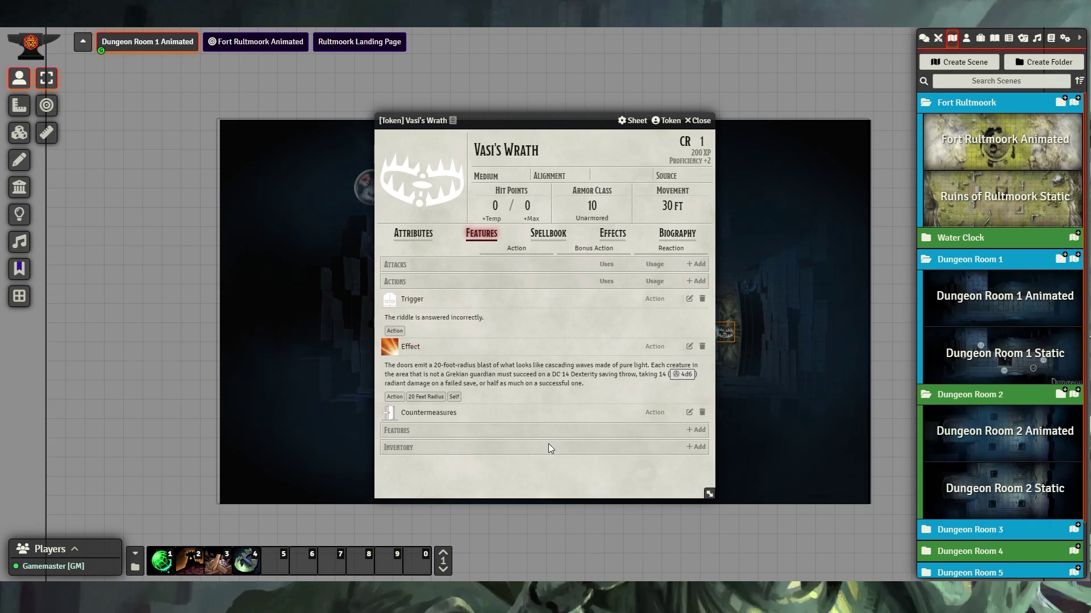
pyautogui.click(559, 415)
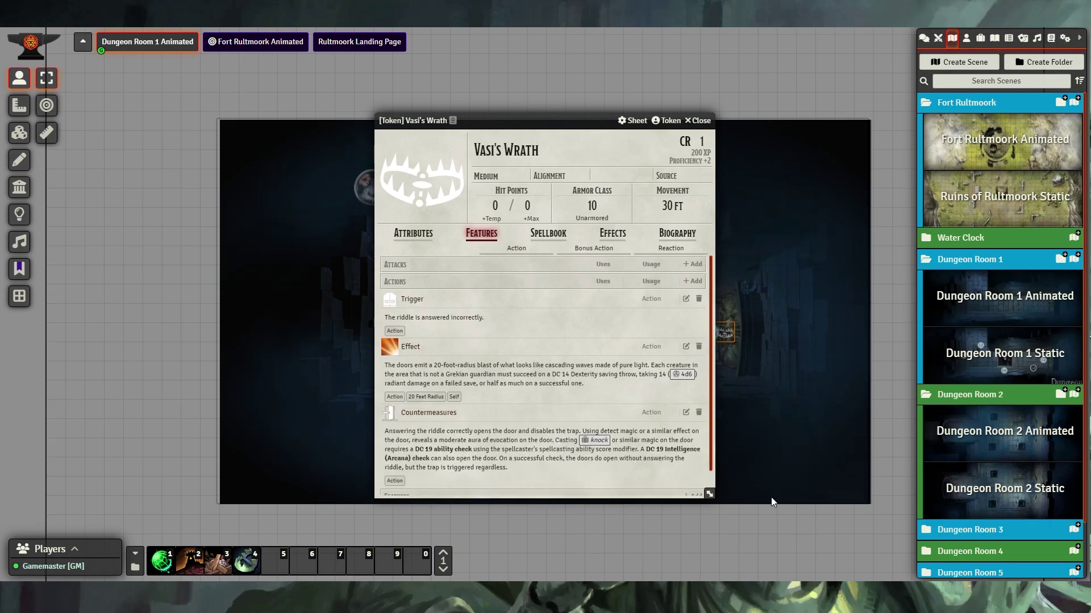
# Step: Use the Effect action of Vasi's Wrath, place its 20 ft radius template over the trap token and close the sheet
pyautogui.click(389, 346)
pyautogui.click(612, 334)
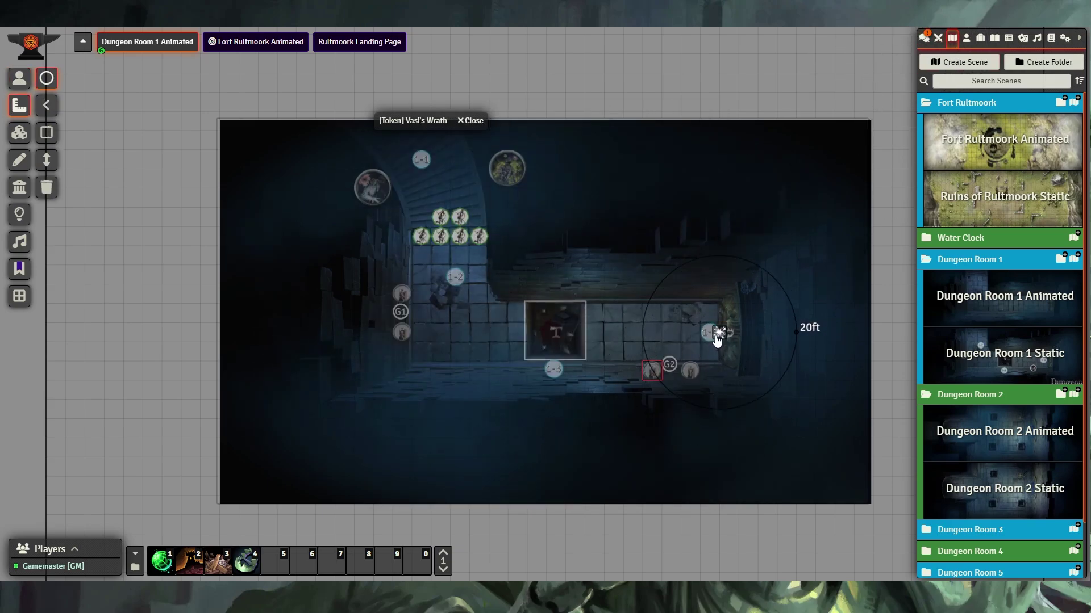
pyautogui.click(719, 335)
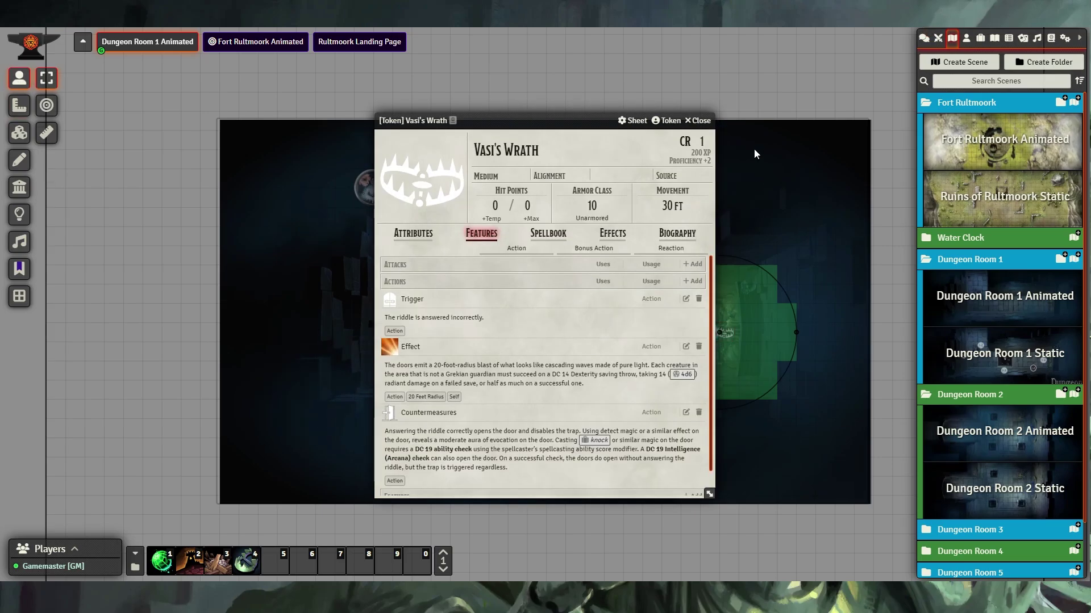
pyautogui.click(697, 122)
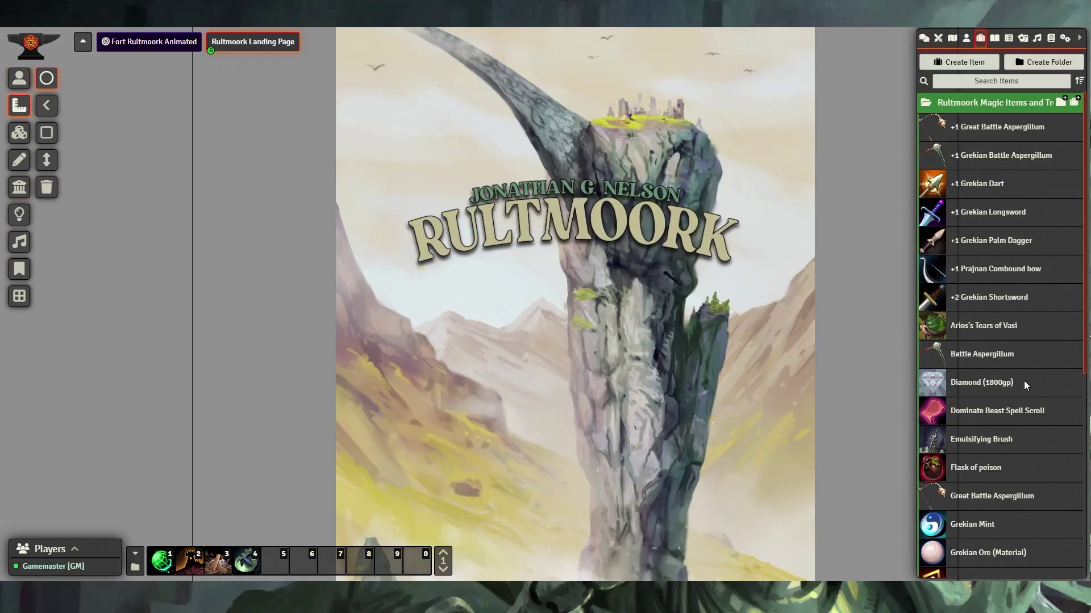
# Step: Open the Arios's Tears of Vasi magic item and read its player description and GM details through to the GM Note
pyautogui.click(993, 331)
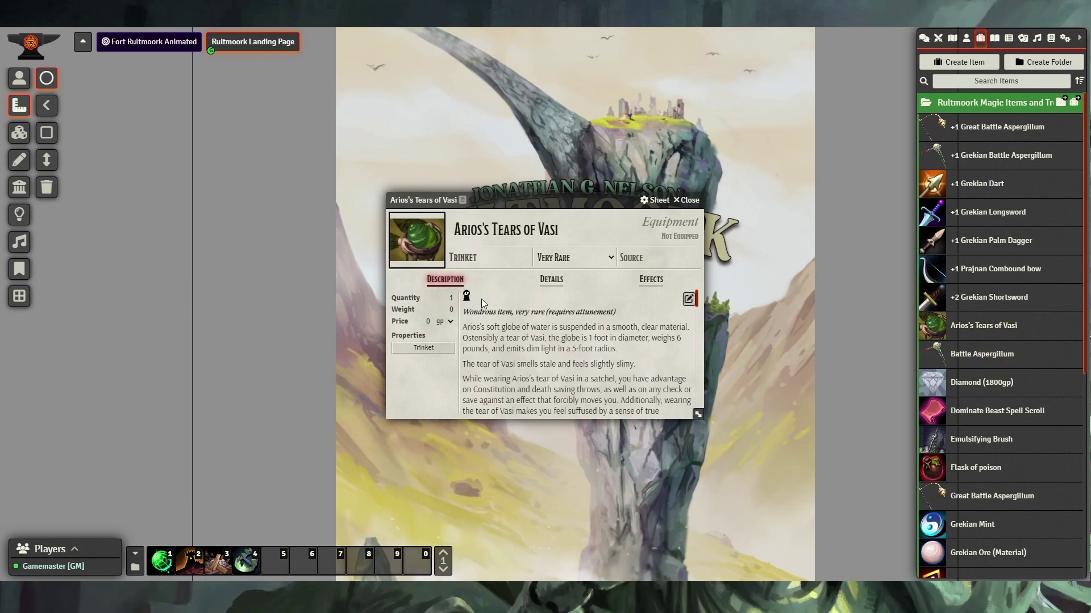
pyautogui.scroll(-3, 510, 330)
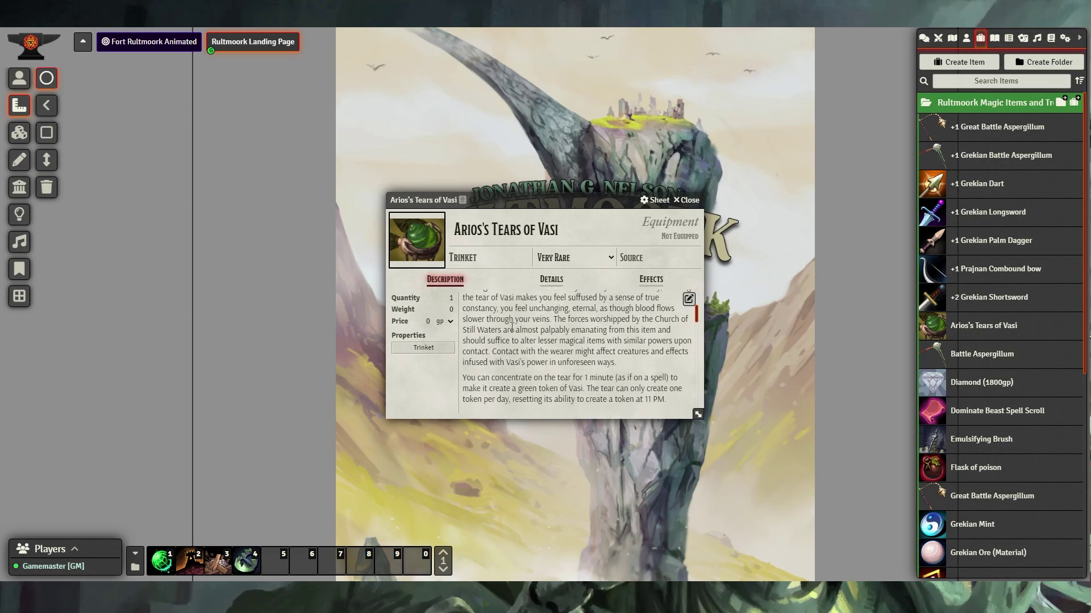
pyautogui.scroll(-2, 540, 322)
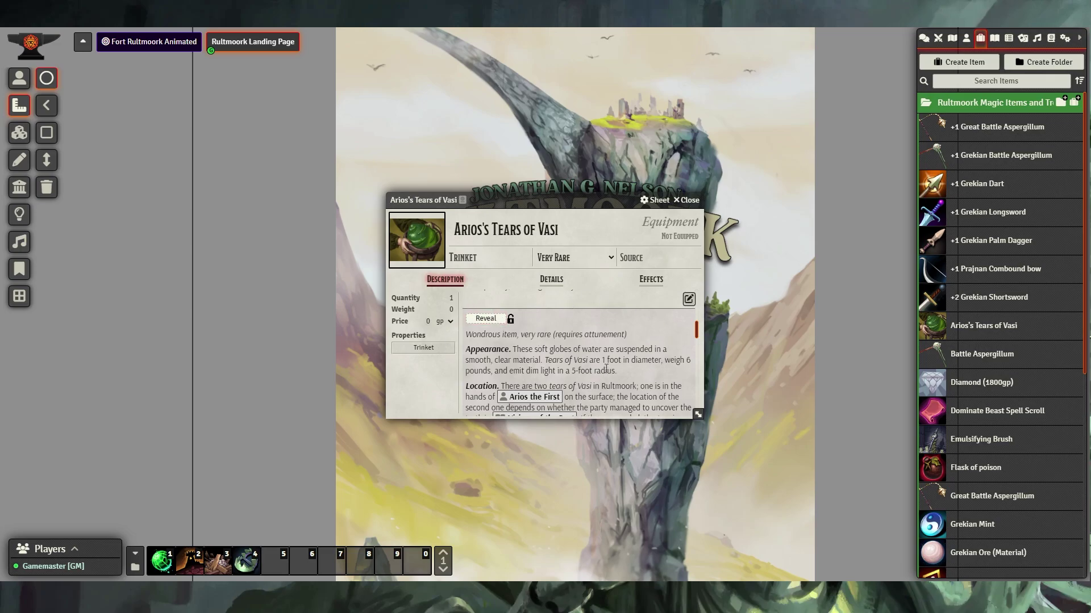
pyautogui.scroll(-10, 603, 361)
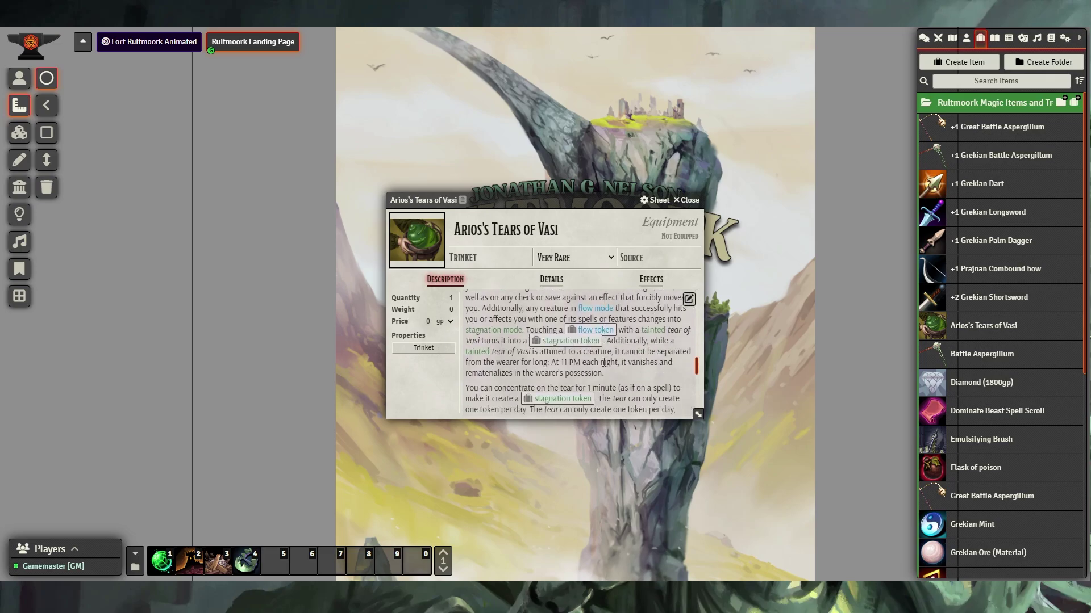
pyautogui.scroll(-10, 603, 361)
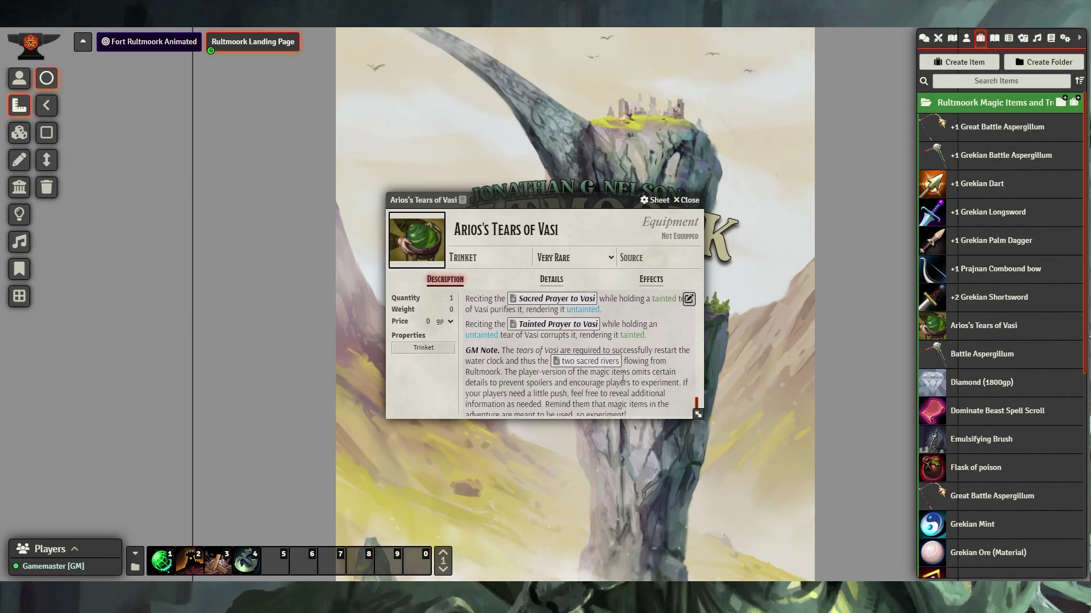
pyautogui.scroll(-10, 622, 375)
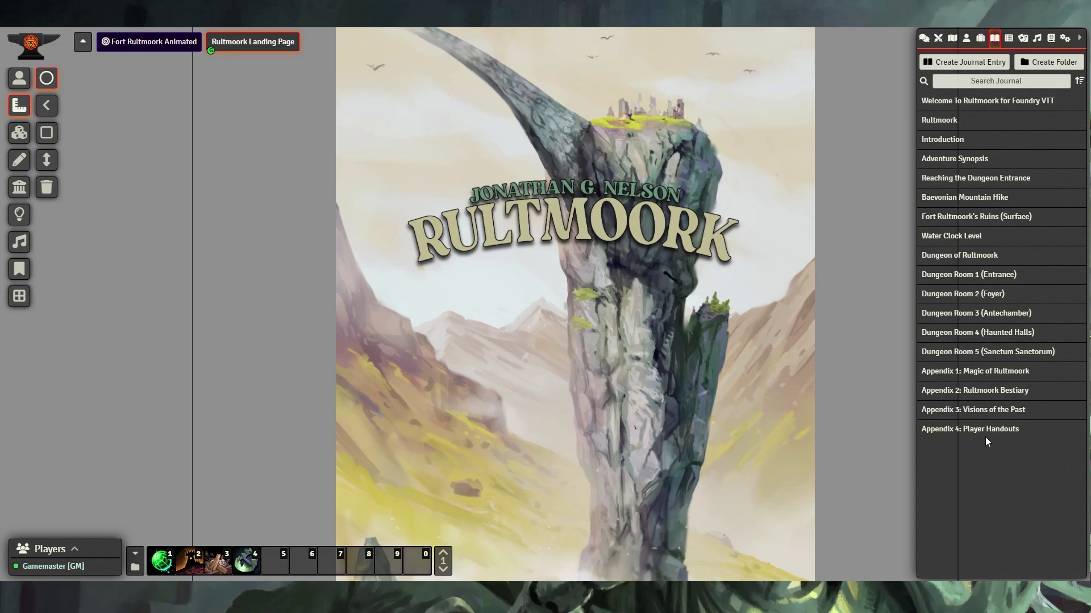
# Step: Open the Appendix 4: Player Handouts journal, browse its page list and view the Grekian Lexicon and Tear of Vasi handouts
pyautogui.click(985, 435)
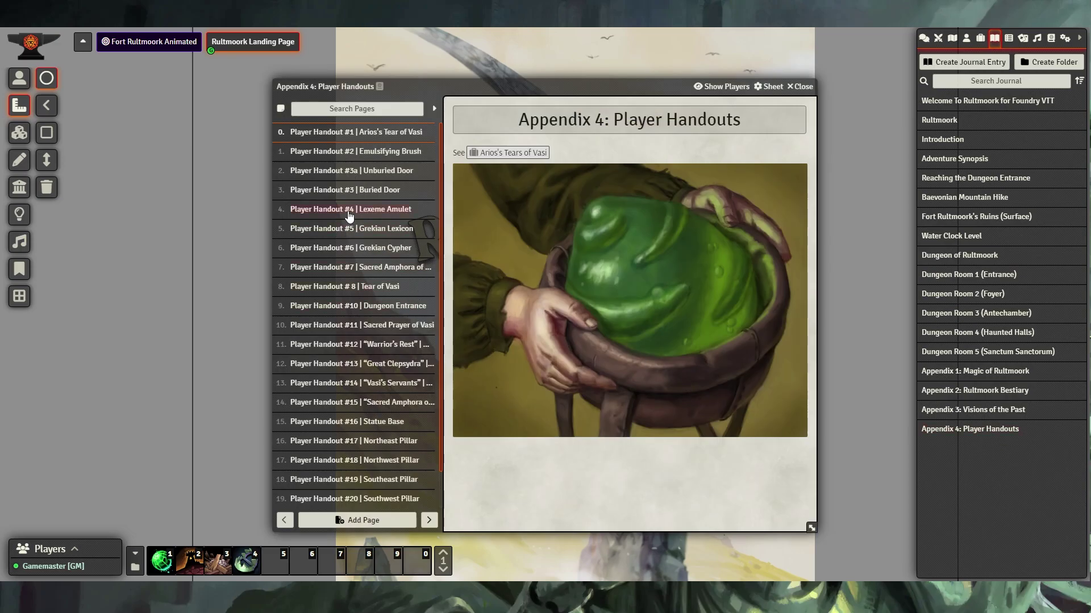
pyautogui.scroll(-1, 349, 214)
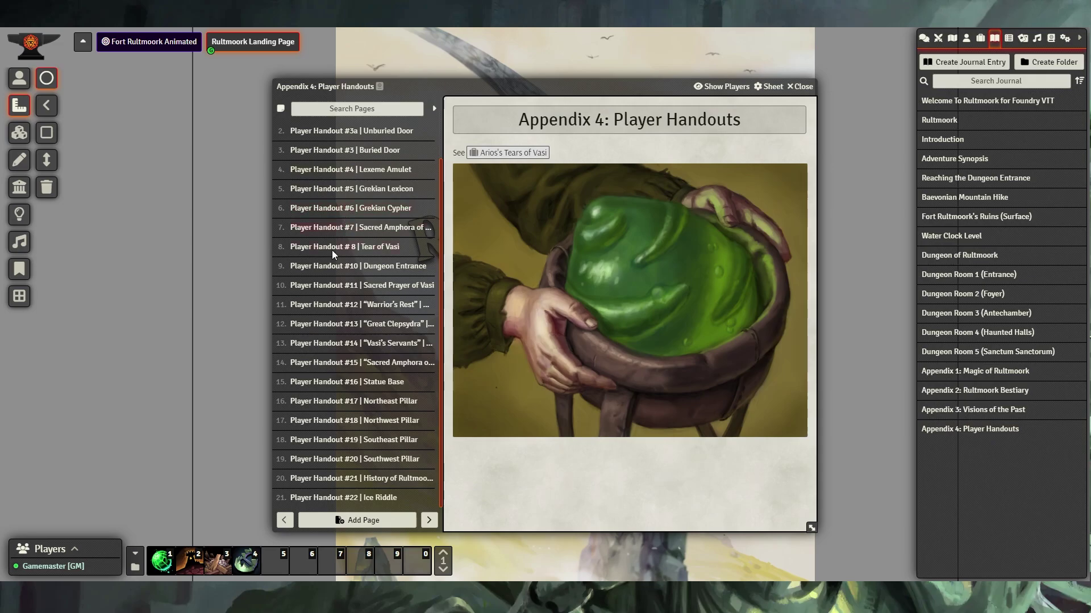
pyautogui.scroll(1, 387, 365)
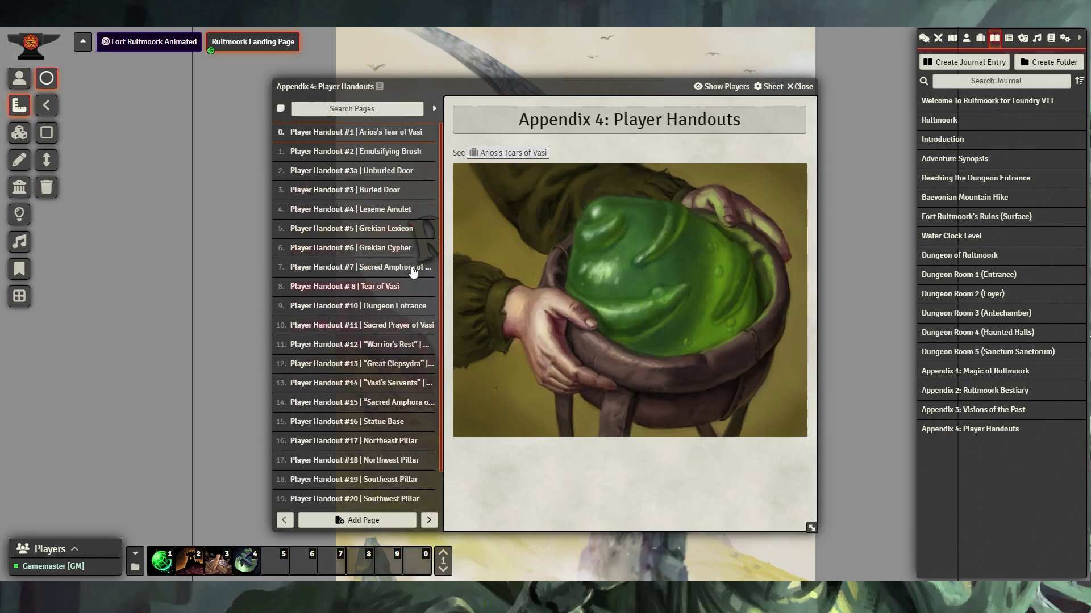
pyautogui.click(346, 235)
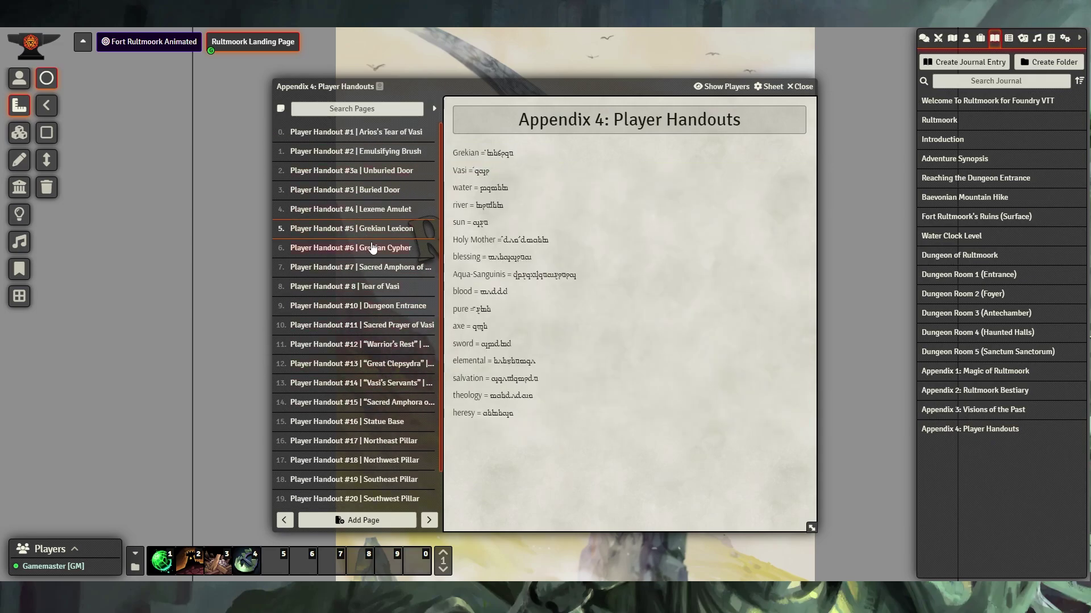
pyautogui.click(375, 290)
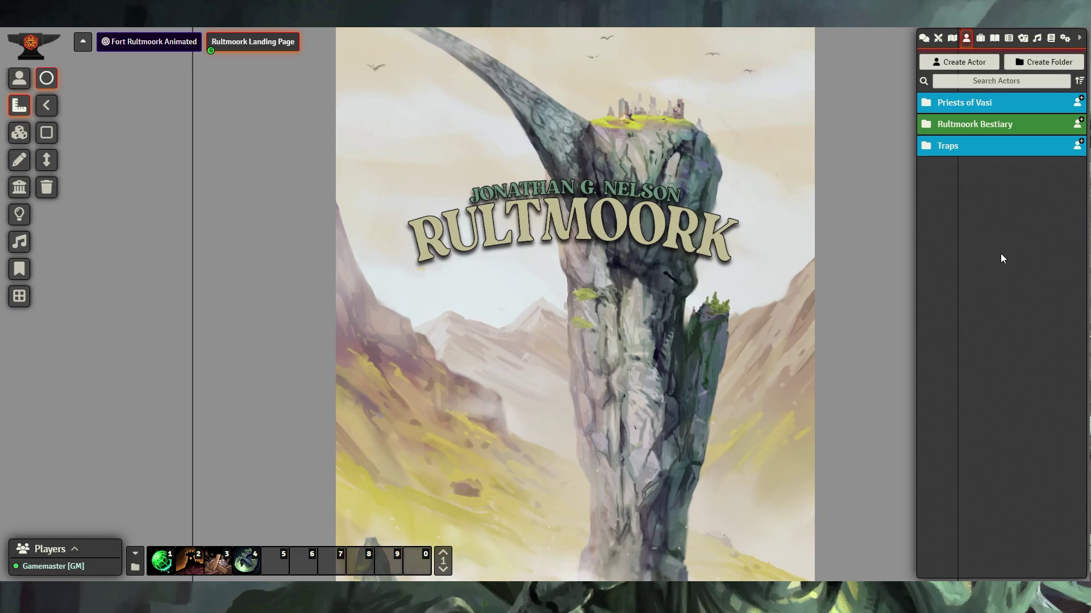
# Step: Expand the Priests of Vasi and Rultmoork Bestiary actor folders and look through the listed creatures
pyautogui.click(969, 105)
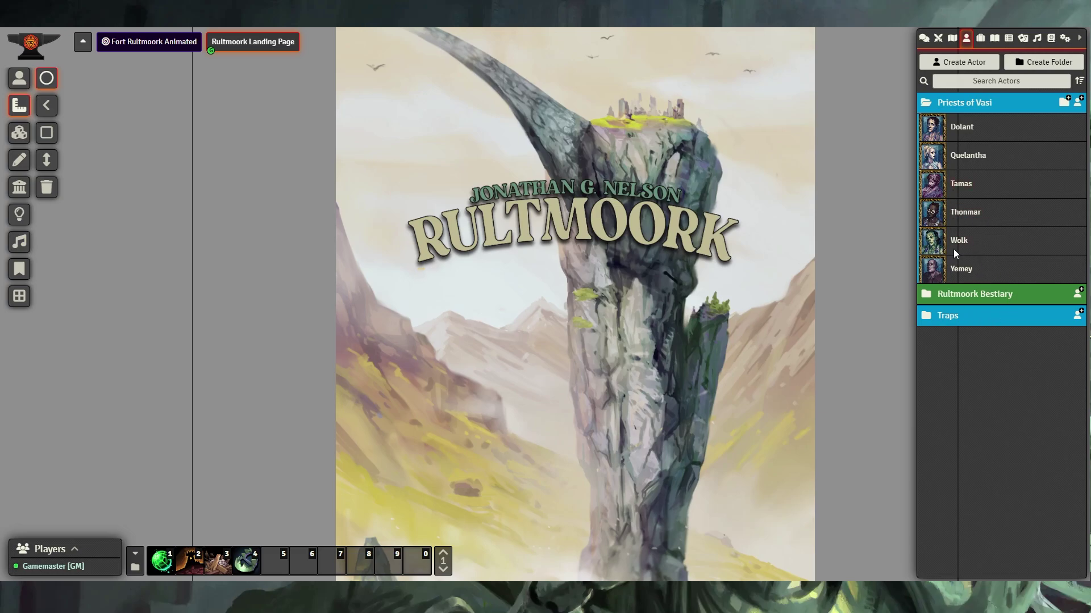
pyautogui.click(972, 291)
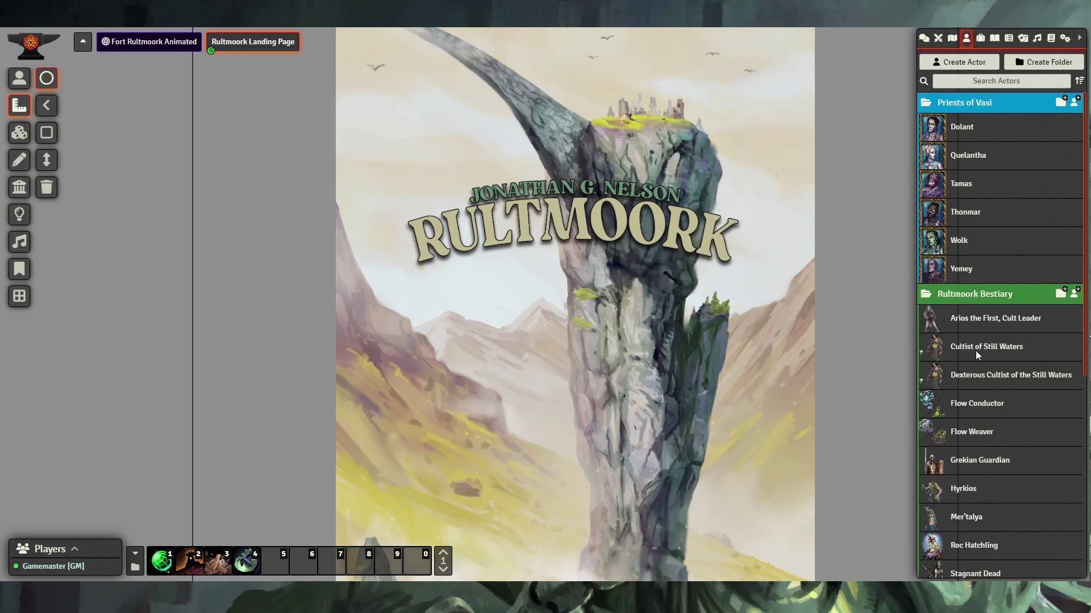
pyautogui.scroll(-6, 975, 369)
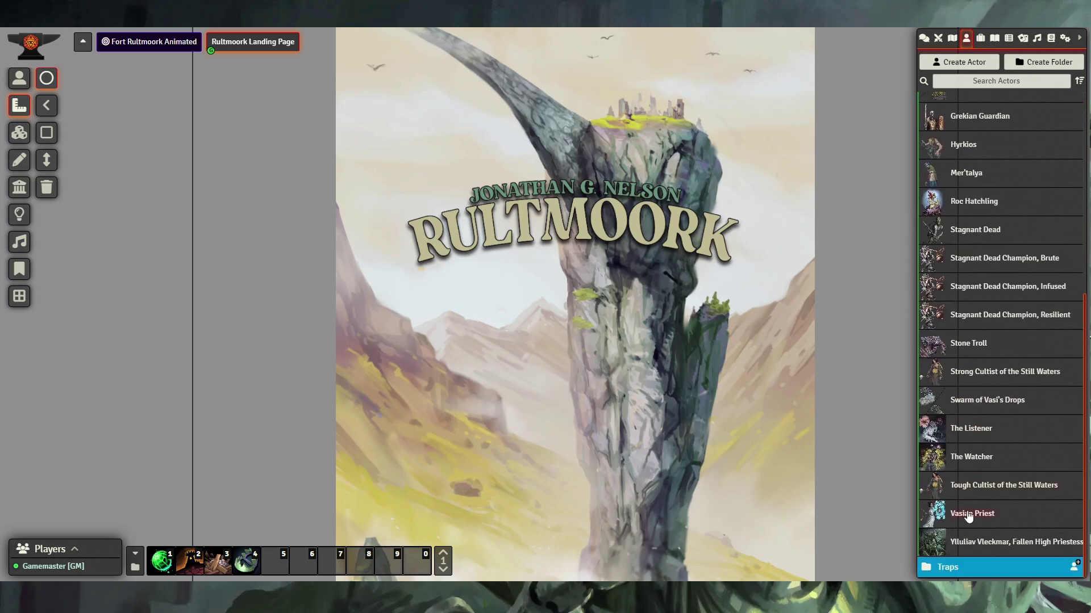